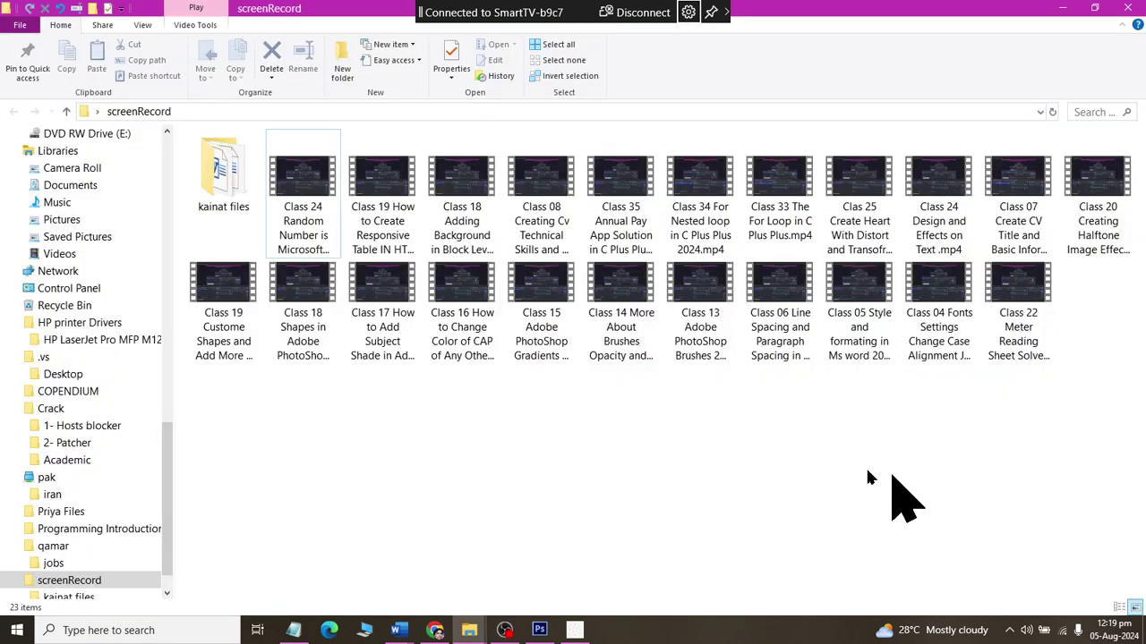
pyautogui.hotkey('alt', 'Tab')
# Switch from File Explorer to the empty Photoshop workspace with Alt+Tab.
pyautogui.press('Tab')
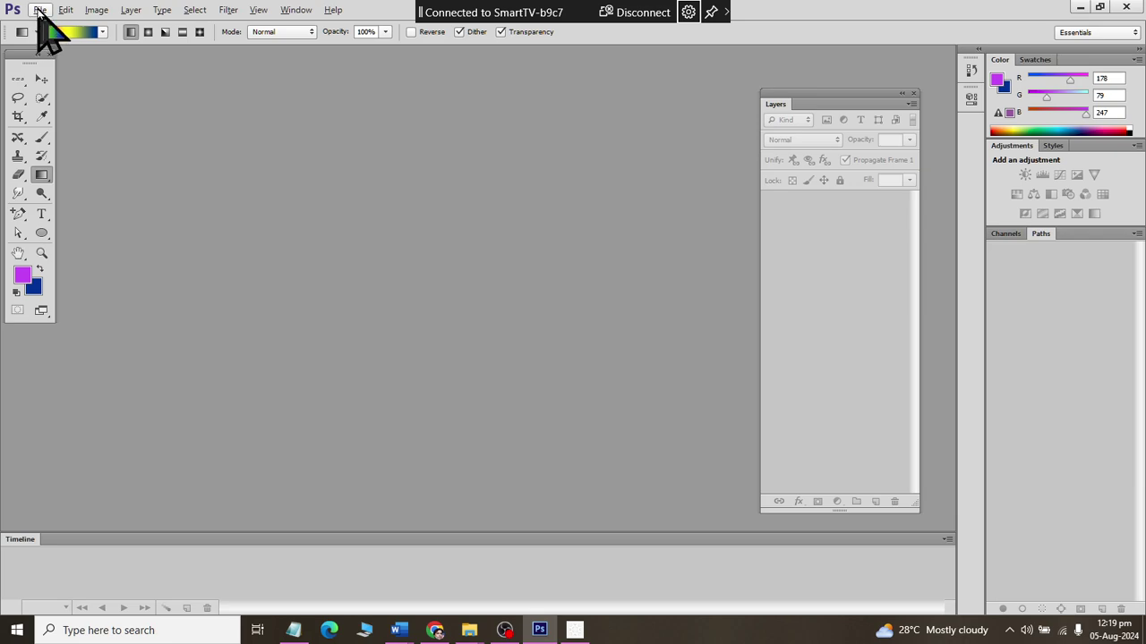
# Browse the File, Edit and Image menus, then bring up the Open dialog for the girl Blowing Hair folder.
pyautogui.click(38, 11)
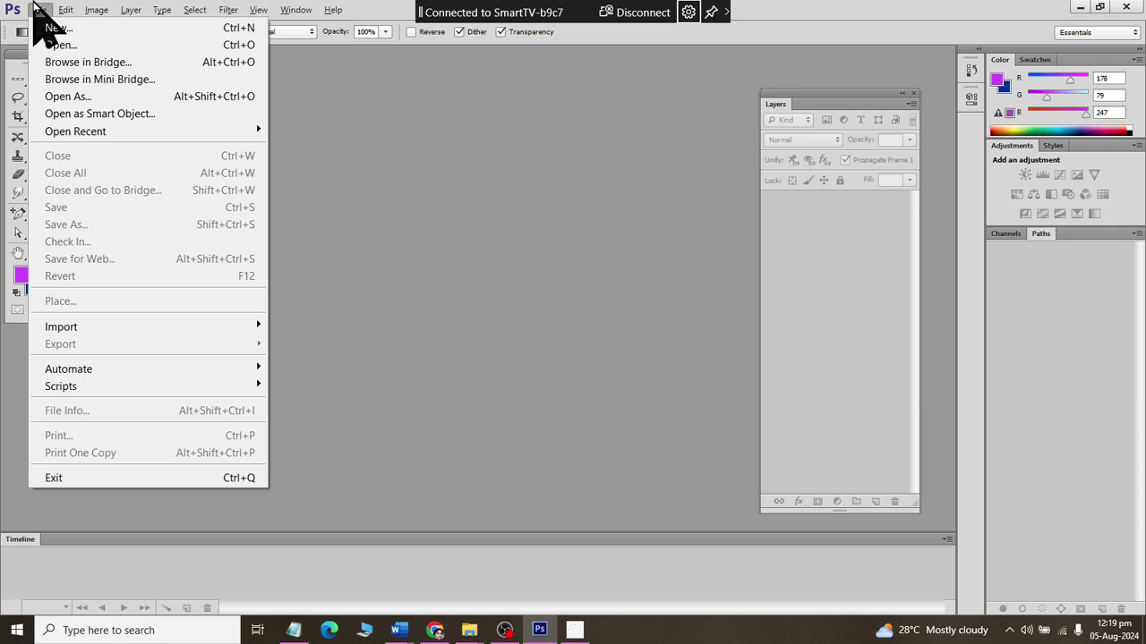
pyautogui.click(38, 10)
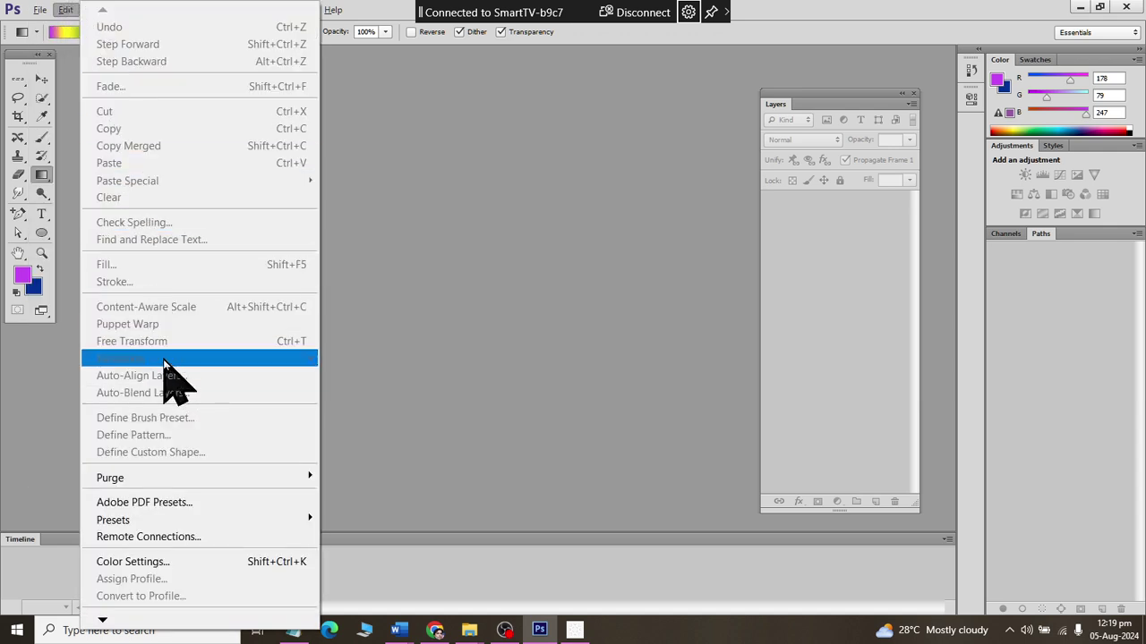
pyautogui.click(66, 9)
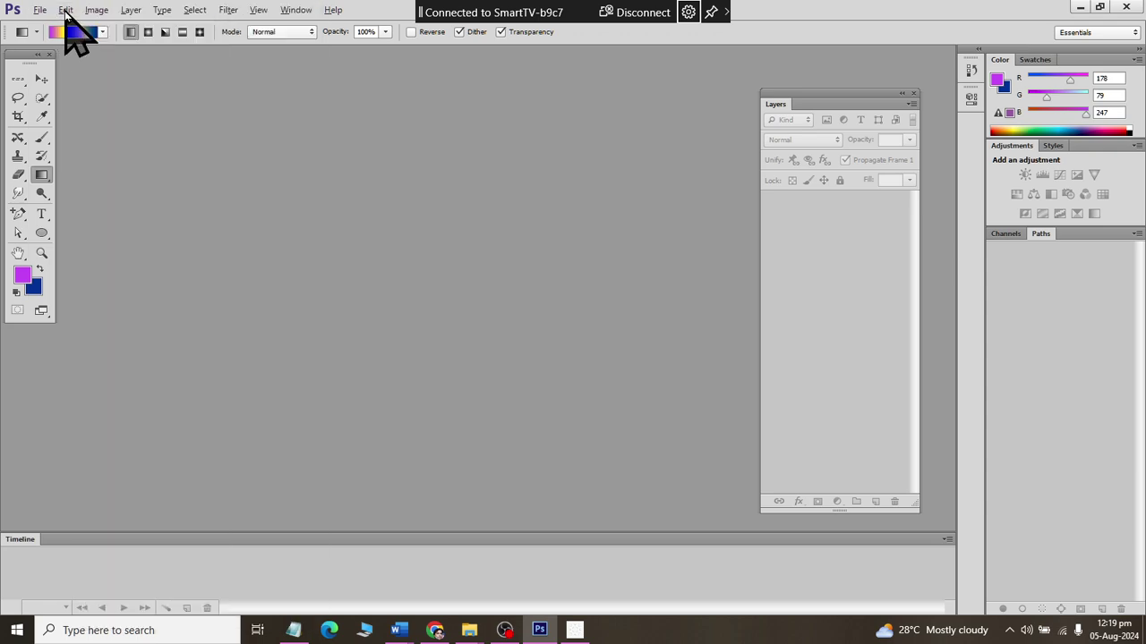
pyautogui.click(95, 11)
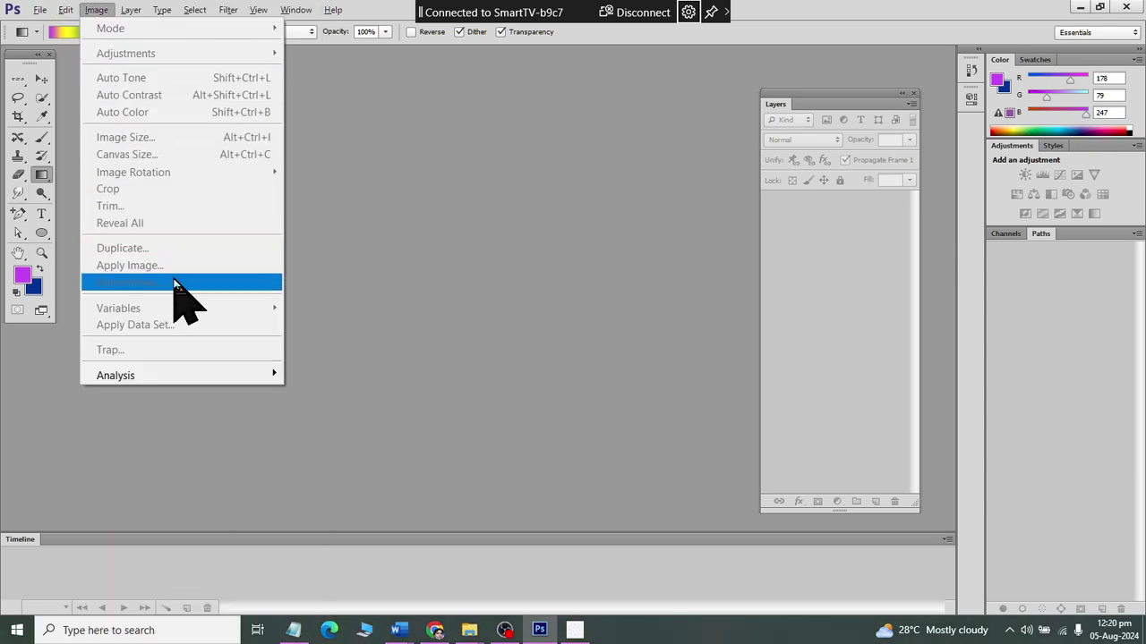
pyautogui.click(68, 11)
pyautogui.click(56, 44)
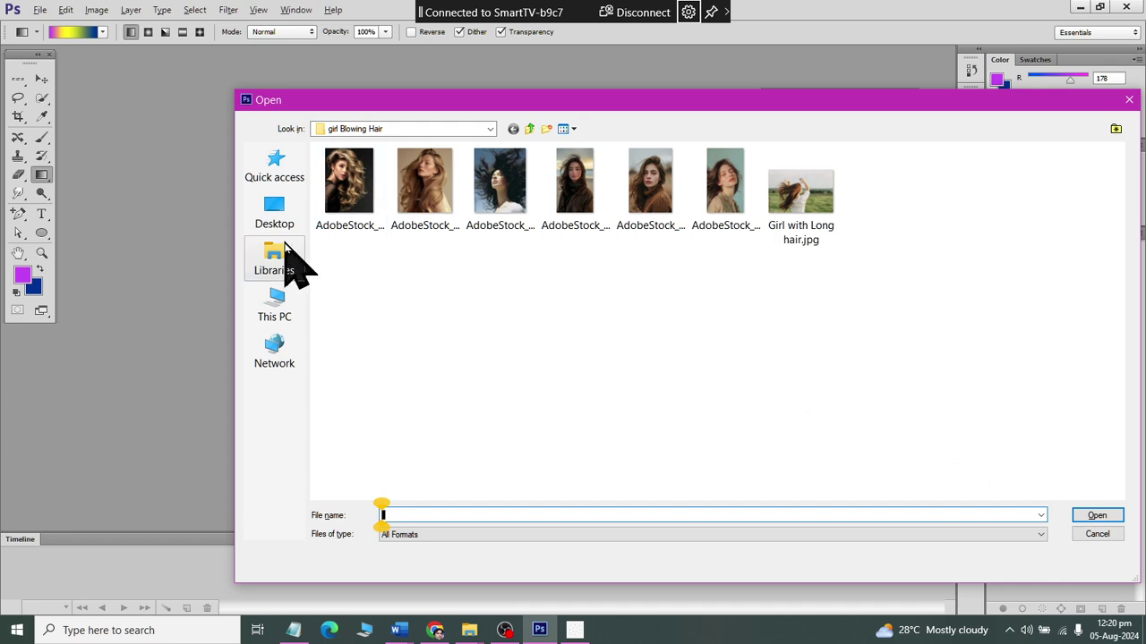
# Open the Girl with Long hair photo and convert its Background into an editable Layer 0.
pyautogui.doubleClick(787, 215)
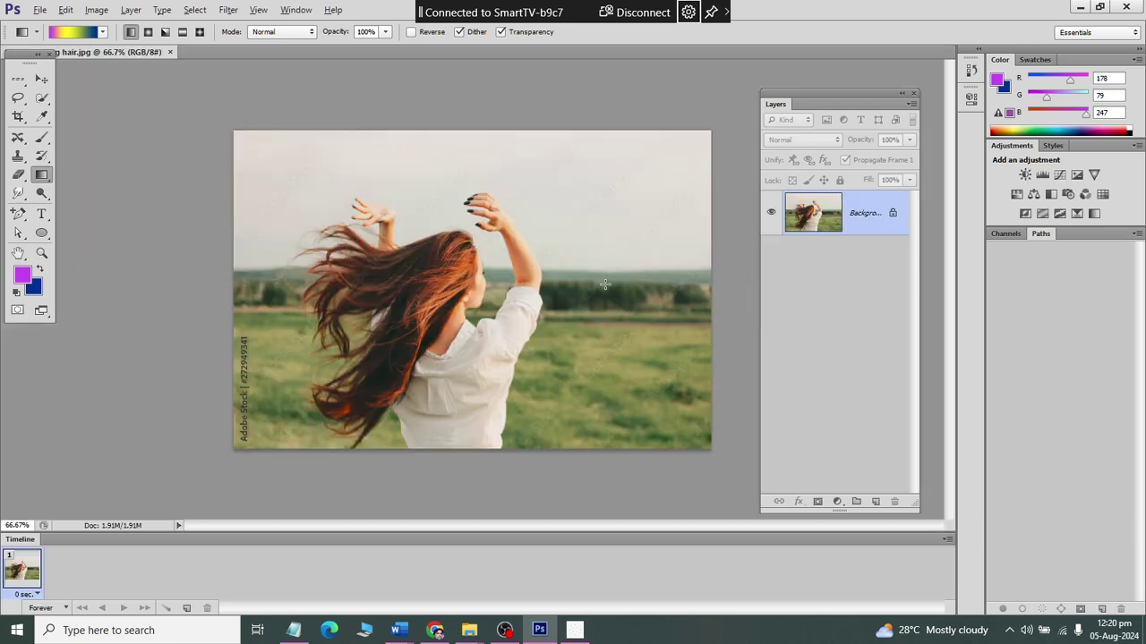
pyautogui.doubleClick(892, 216)
pyautogui.click(687, 196)
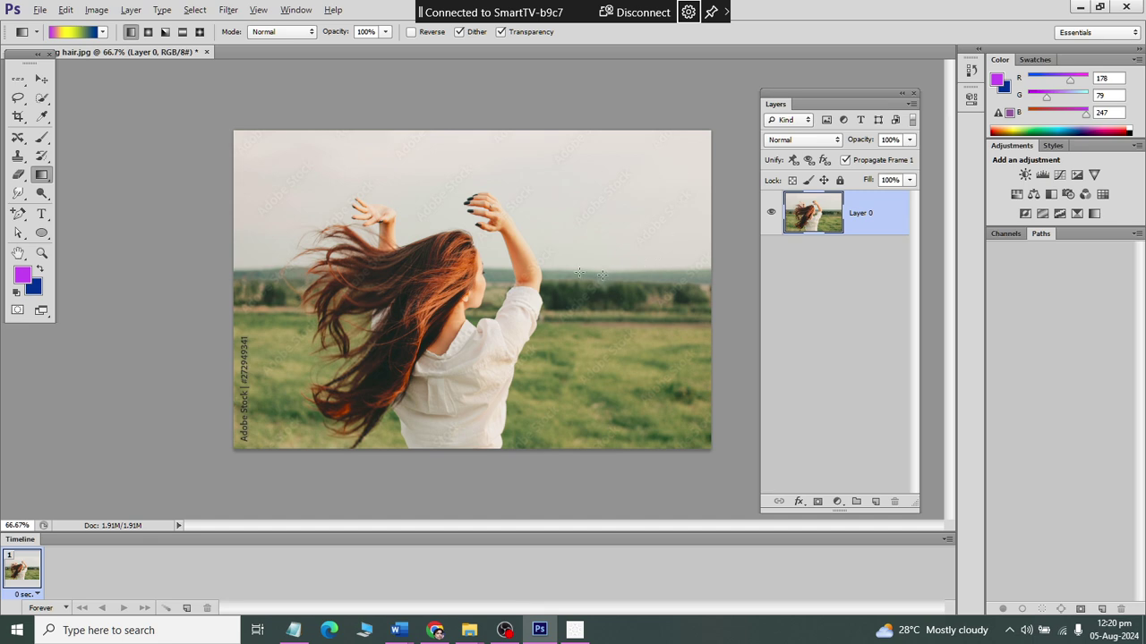
# Bring up Canvas Size for the photo (3.333 × 2.223 in) and move the dialog aside.
pyautogui.click(95, 10)
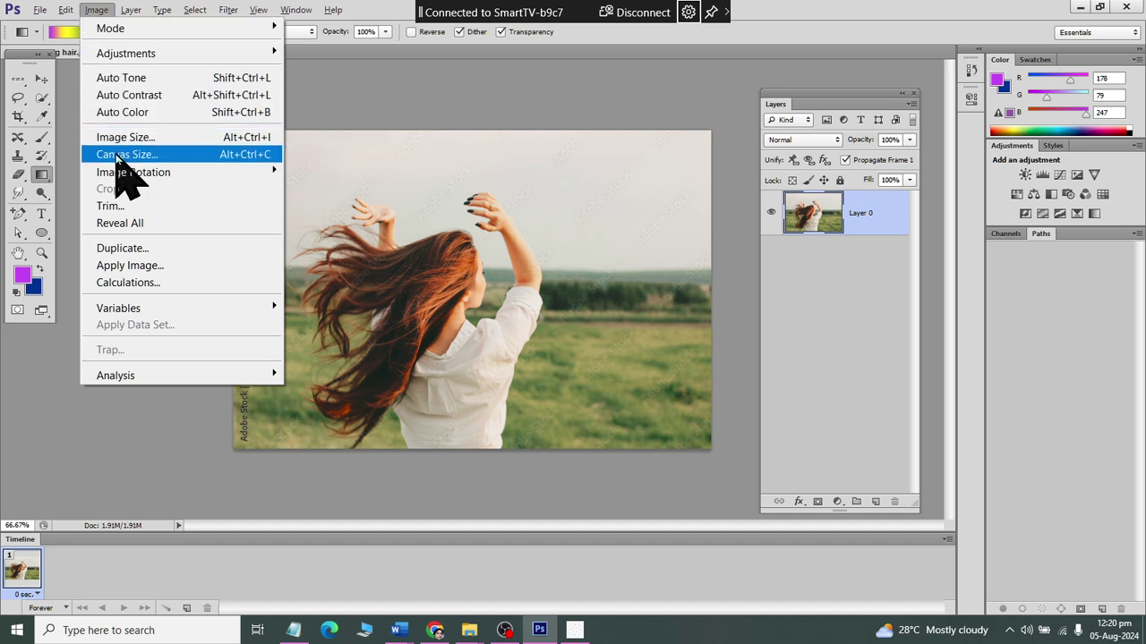
pyautogui.click(221, 154)
pyautogui.moveTo(438, 145); pyautogui.dragTo(192, 166)
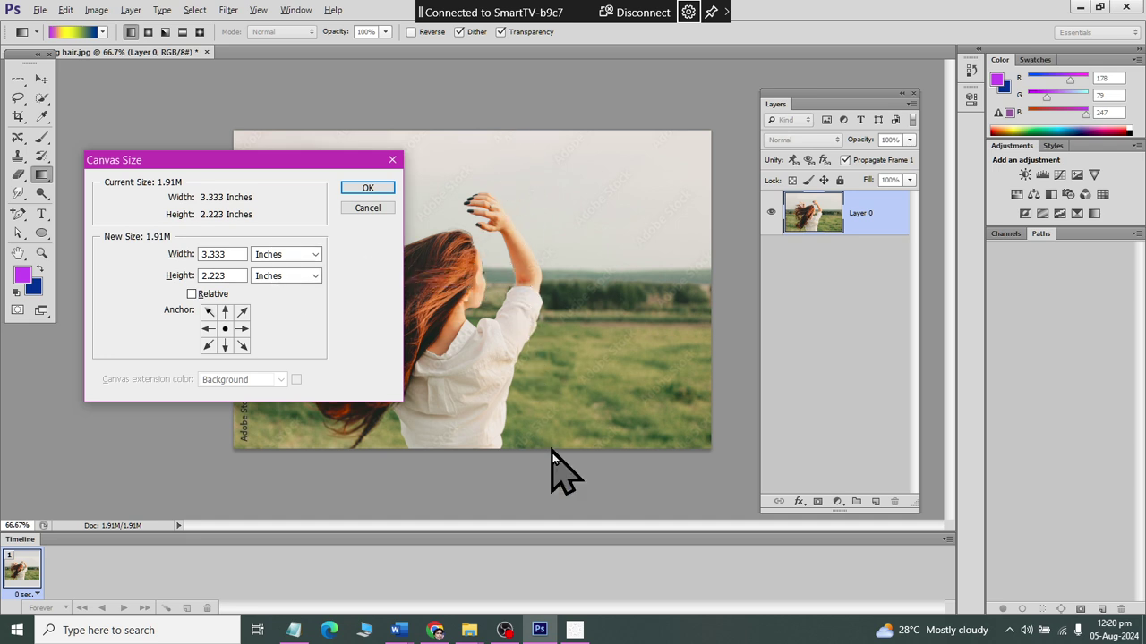
pyautogui.click(225, 254)
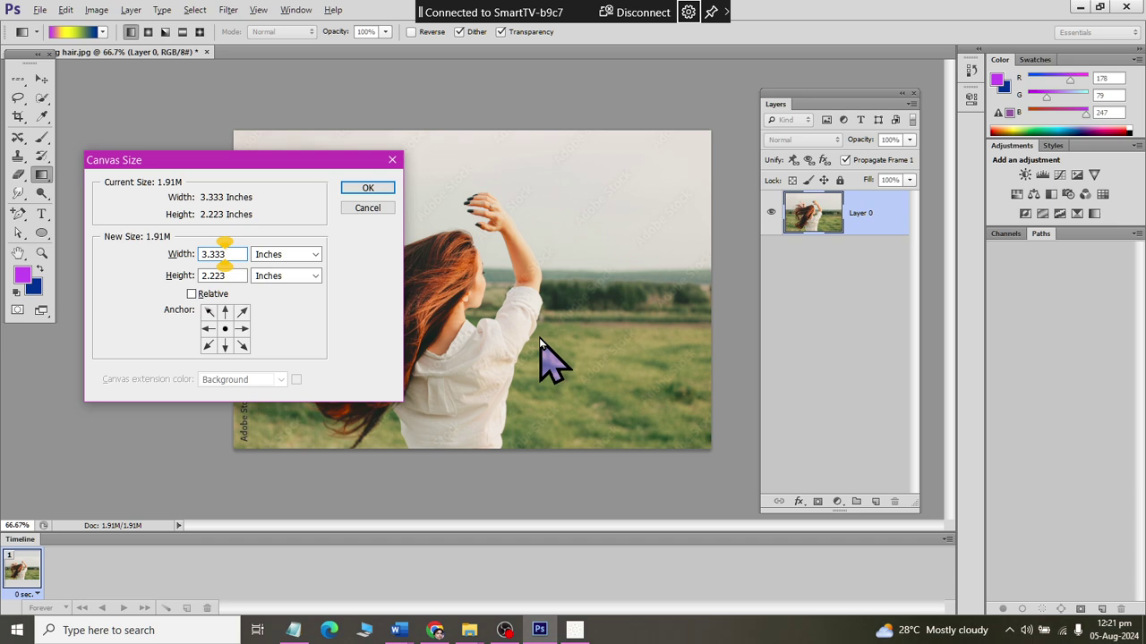
# Launch Calculator and paste the 3.333-inch canvas width into it.
pyautogui.press('super+r')
pyautogui.click(123, 584)
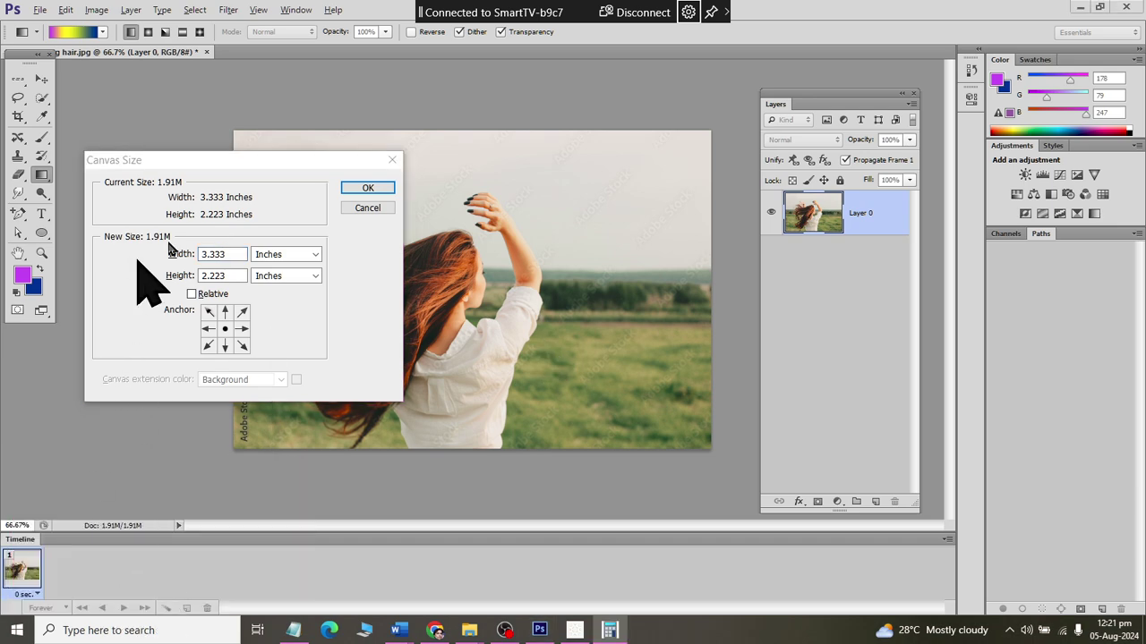
pyautogui.click(239, 256)
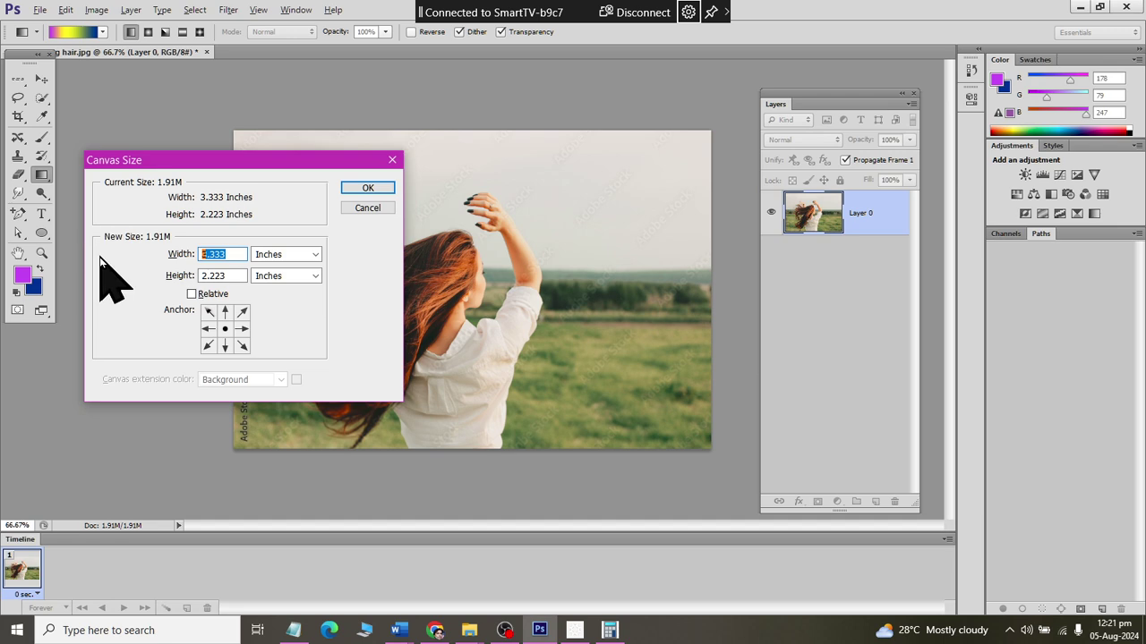
pyautogui.hotkey('ctrl', 'c')
pyautogui.hotkey('alt', 'Tab')
pyautogui.hotkey('ctrl', 'v')
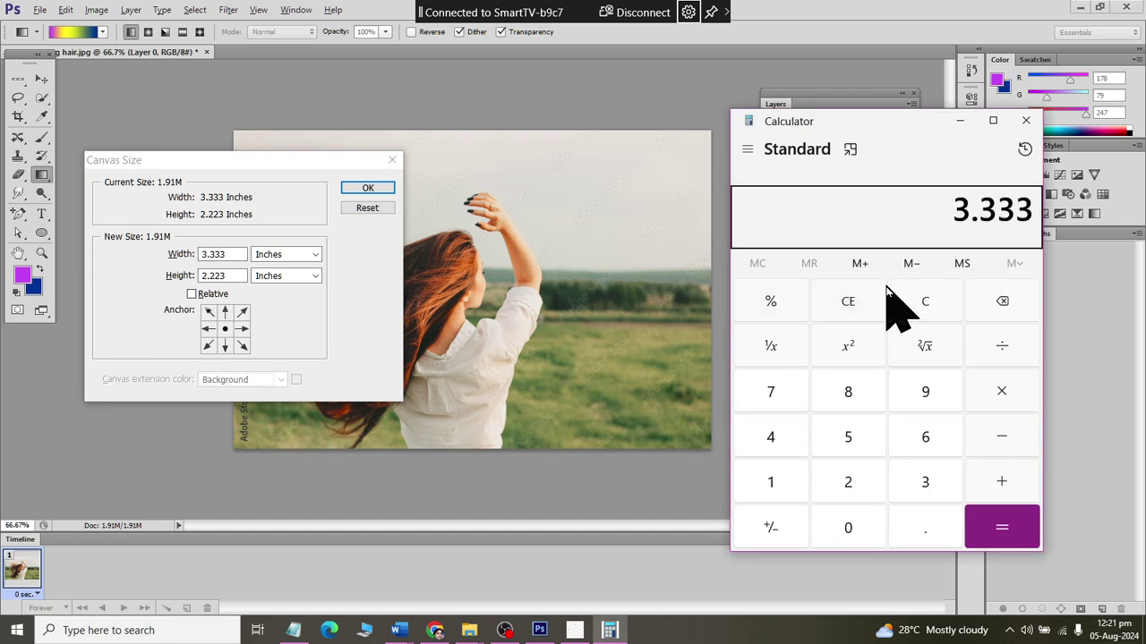
# Multiply the 3.333 width by 2 in Calculator to get 6.666, redoing the calculation once.
pyautogui.click(1007, 393)
pyautogui.click(847, 490)
pyautogui.click(998, 515)
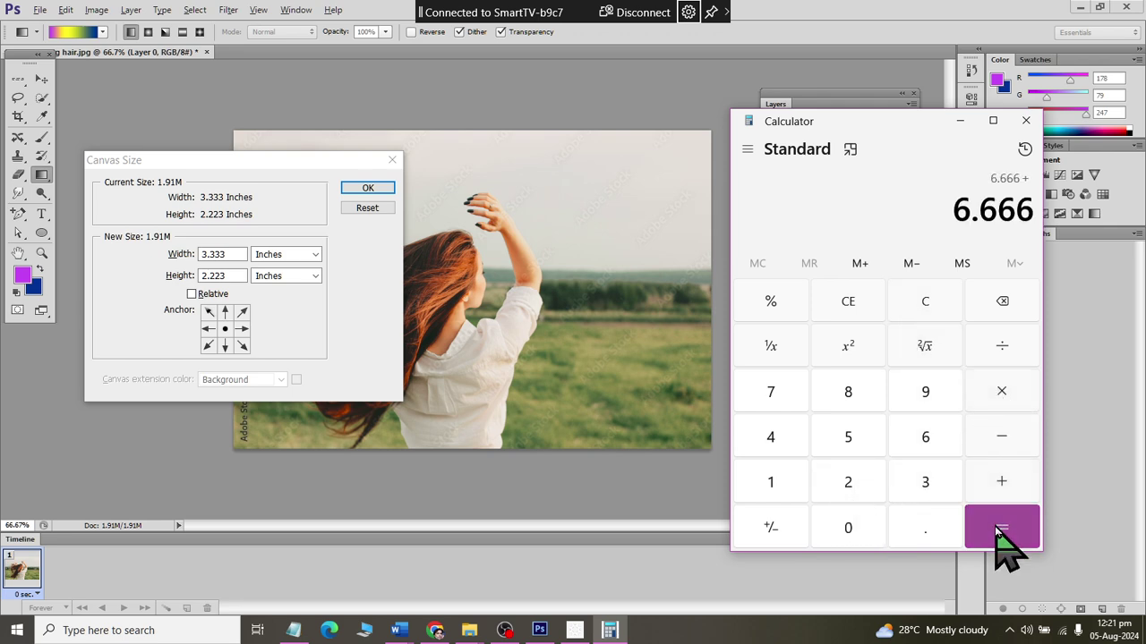
pyautogui.click(846, 302)
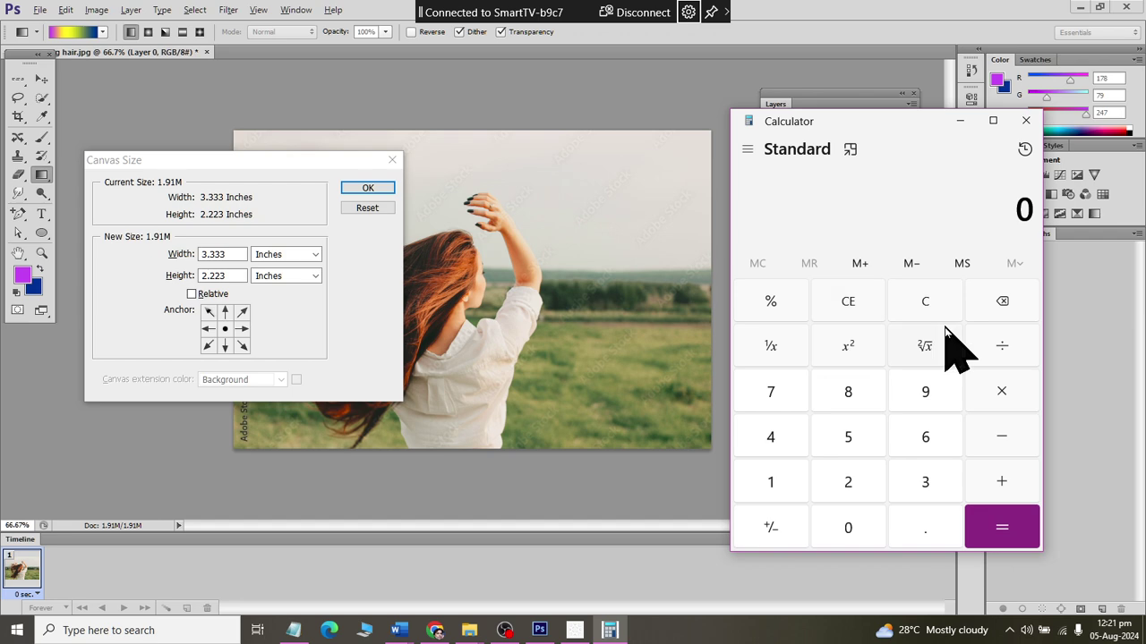
pyautogui.hotkey('ctrl', 'v')
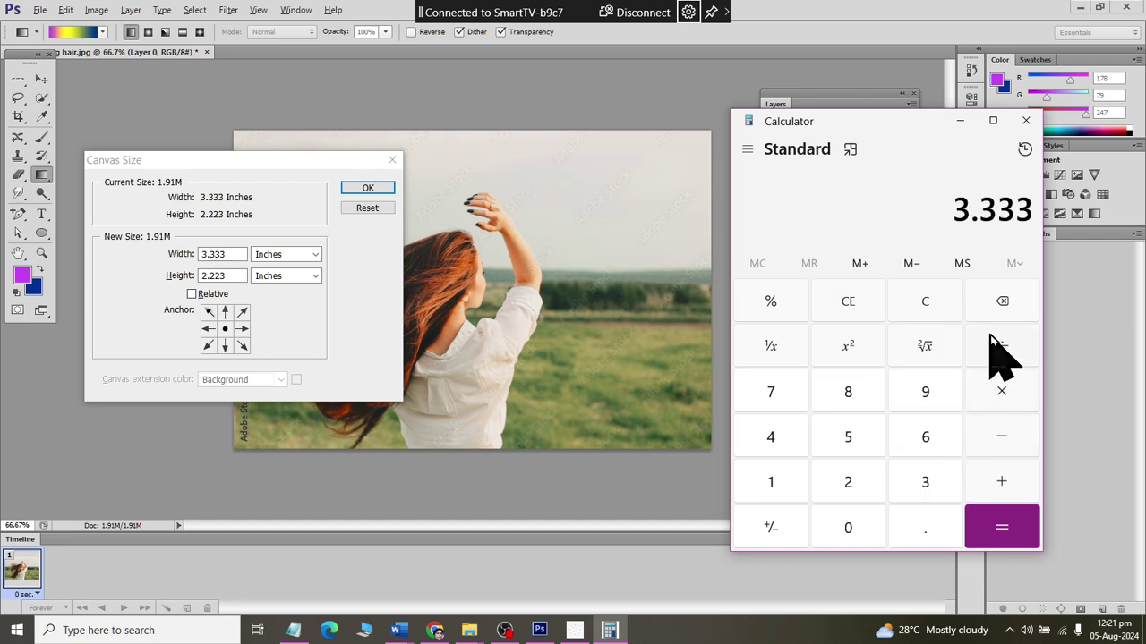
pyautogui.click(1000, 394)
pyautogui.click(846, 488)
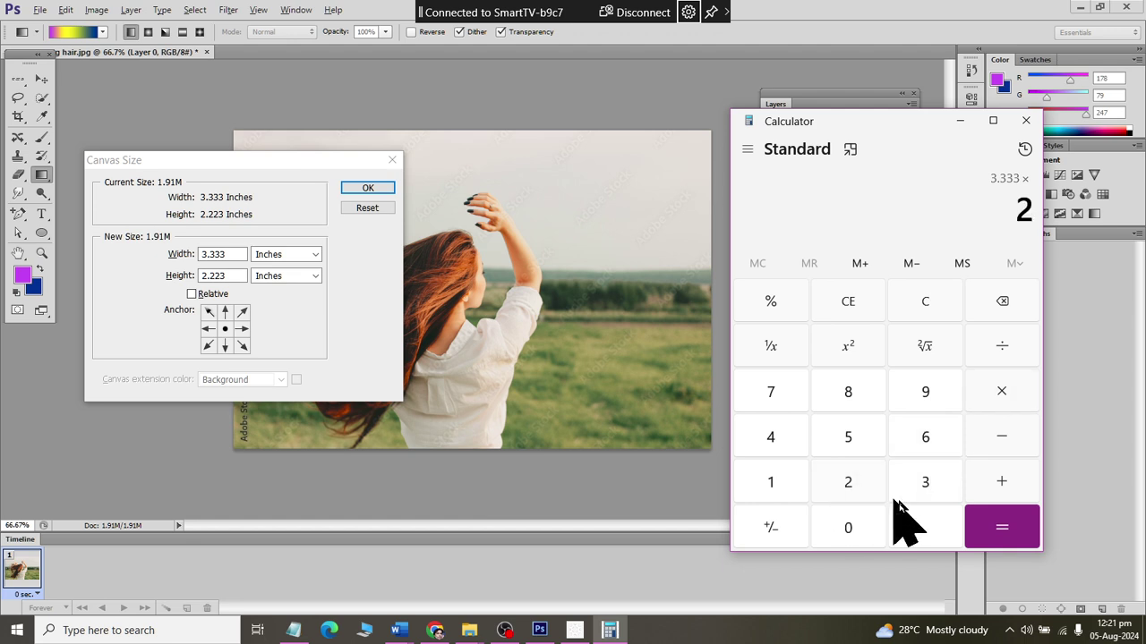
pyautogui.click(1012, 532)
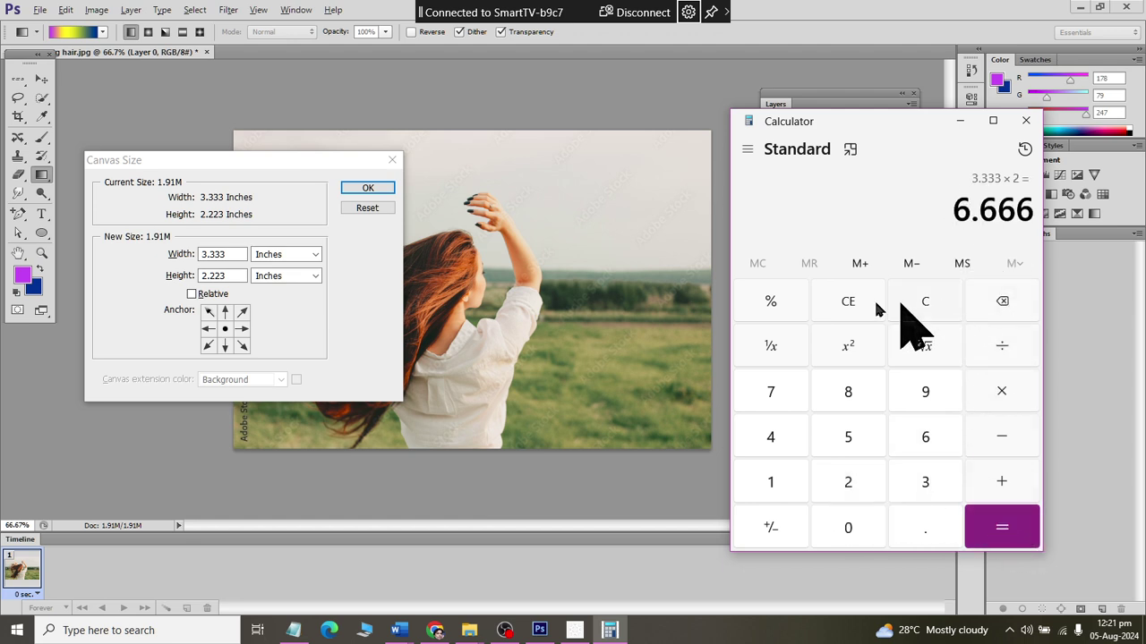
pyautogui.click(225, 254)
pyautogui.write('6.666')
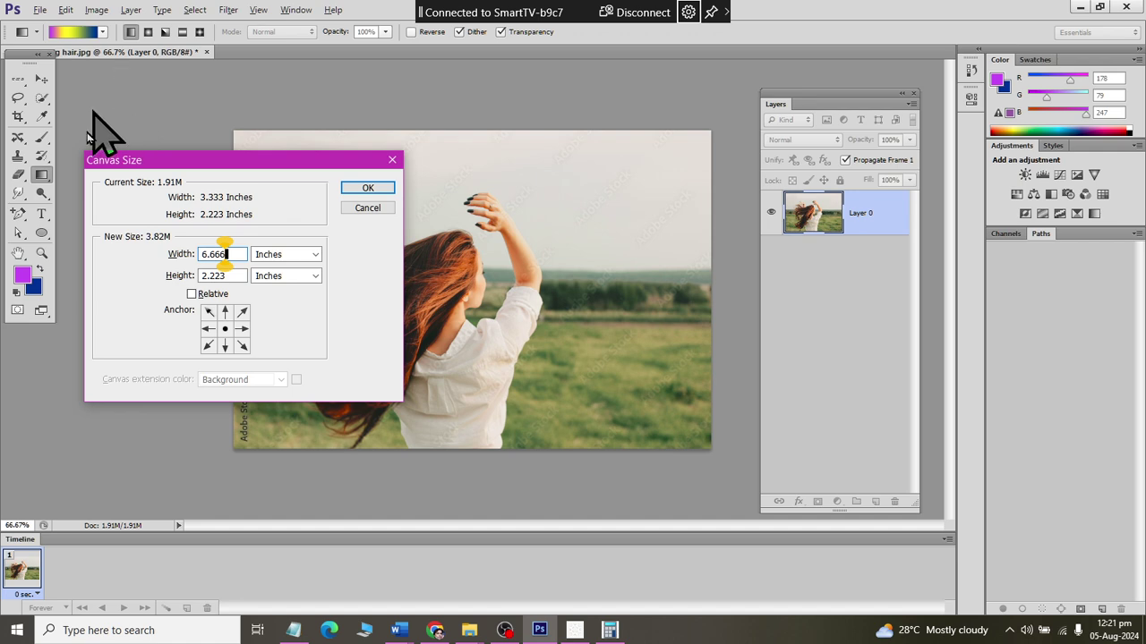
# Apply a centred 6.666-inch canvas width, then undo it back to the original 1.91M canvas.
pyautogui.click(367, 189)
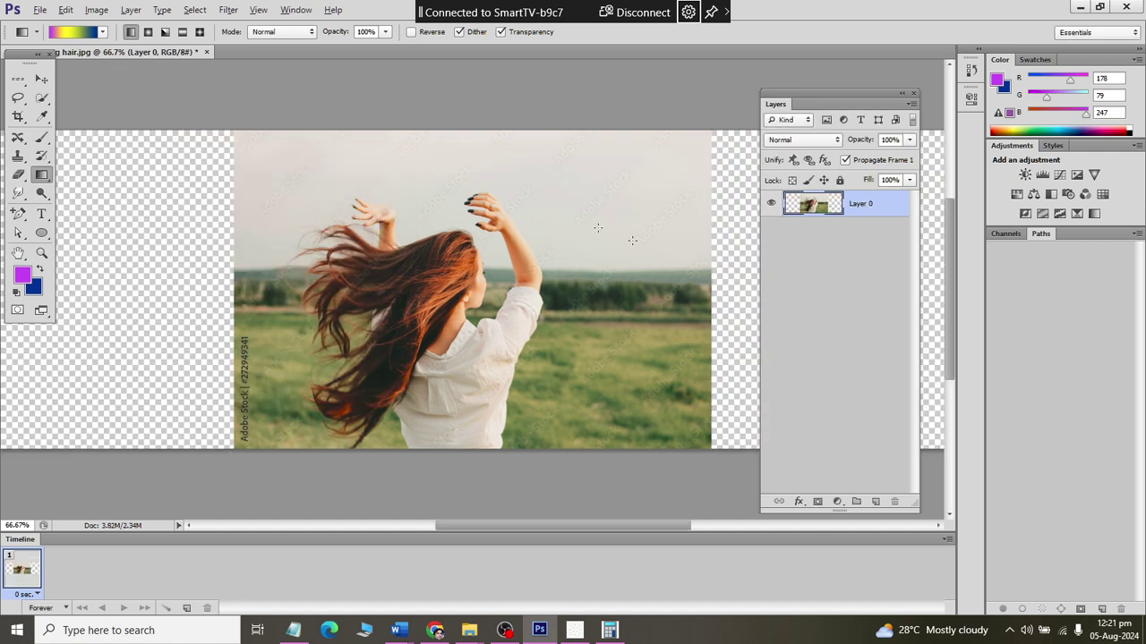
pyautogui.hotkey('ctrl', 'z')
pyautogui.click(65, 10)
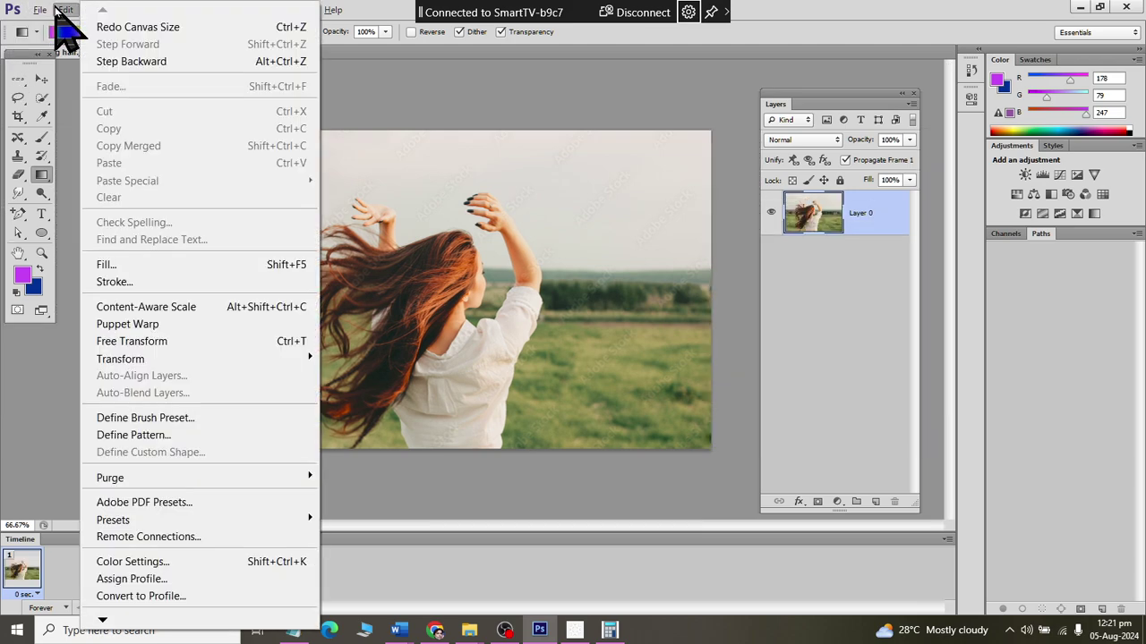
pyautogui.click(65, 10)
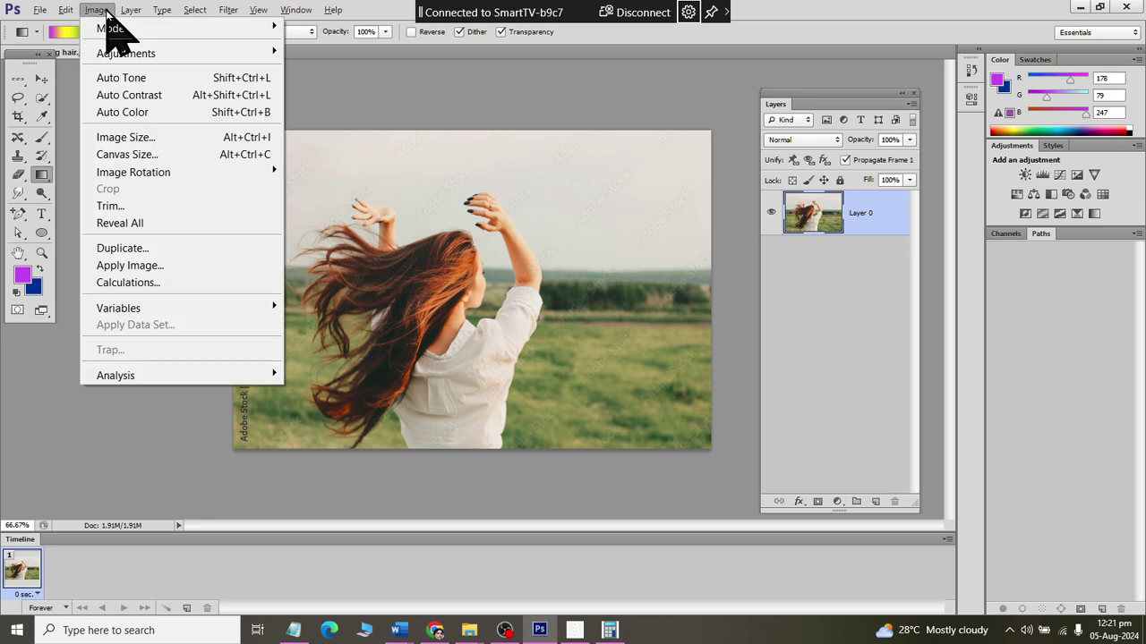
# Widen the canvas to 6.666 inches anchored middle-left, adding transparent space on the right.
pyautogui.click(163, 157)
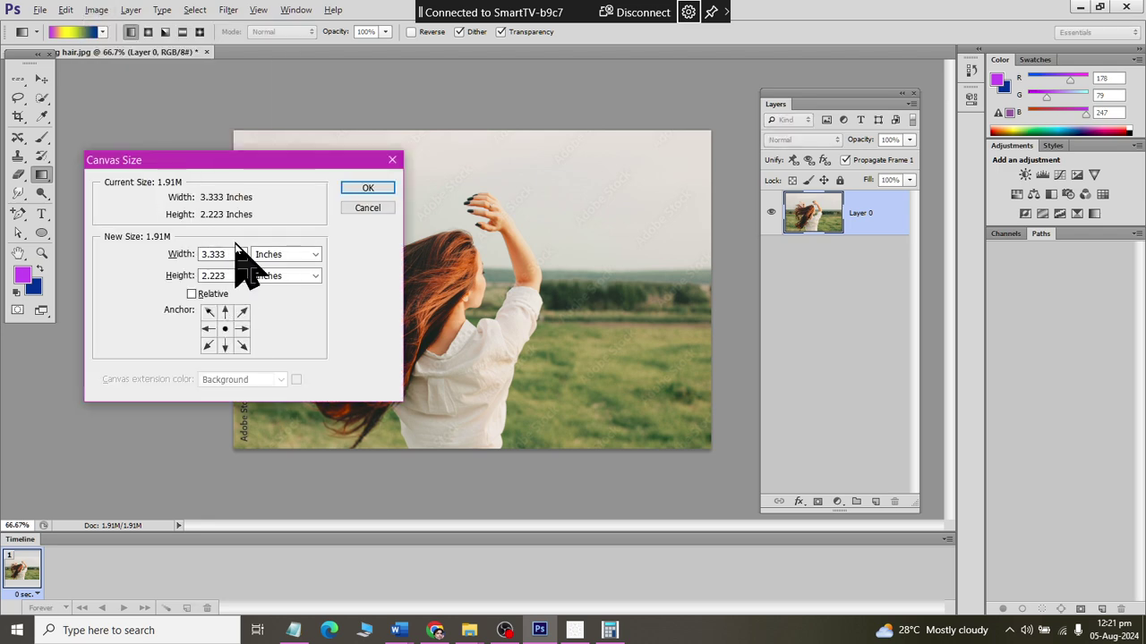
pyautogui.doubleClick(235, 255)
pyautogui.write('6.666')
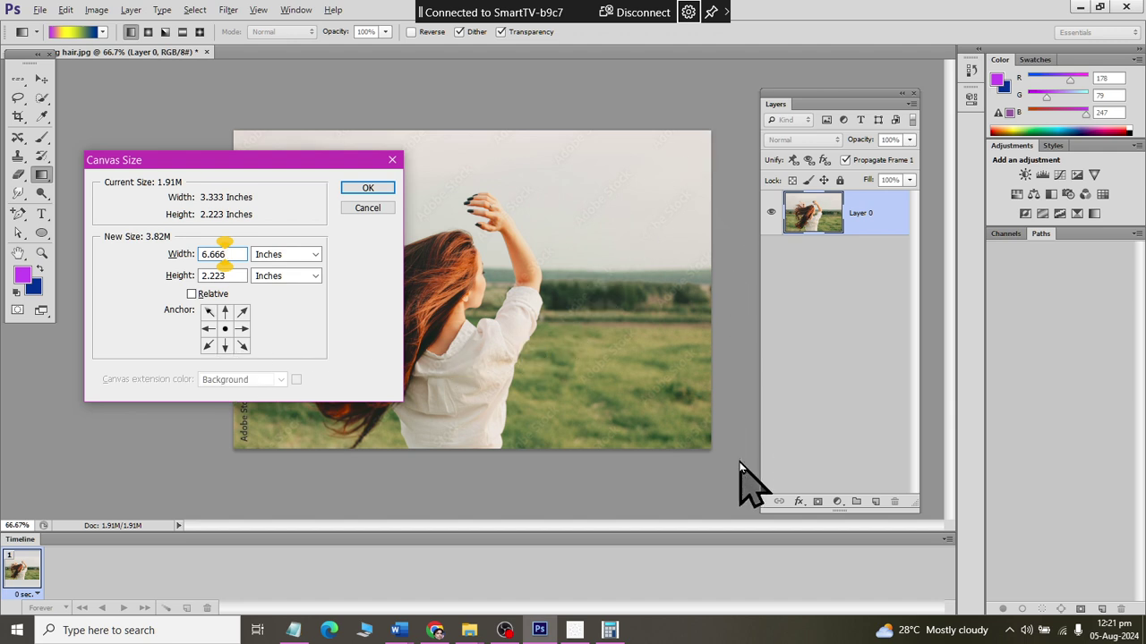
pyautogui.click(209, 328)
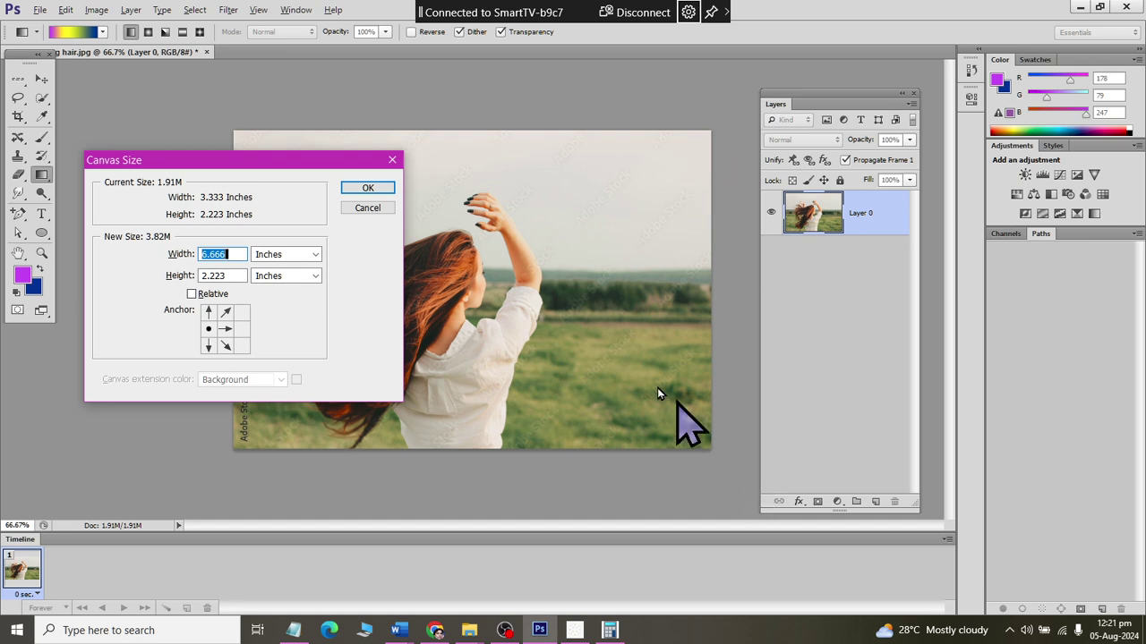
pyautogui.click(368, 189)
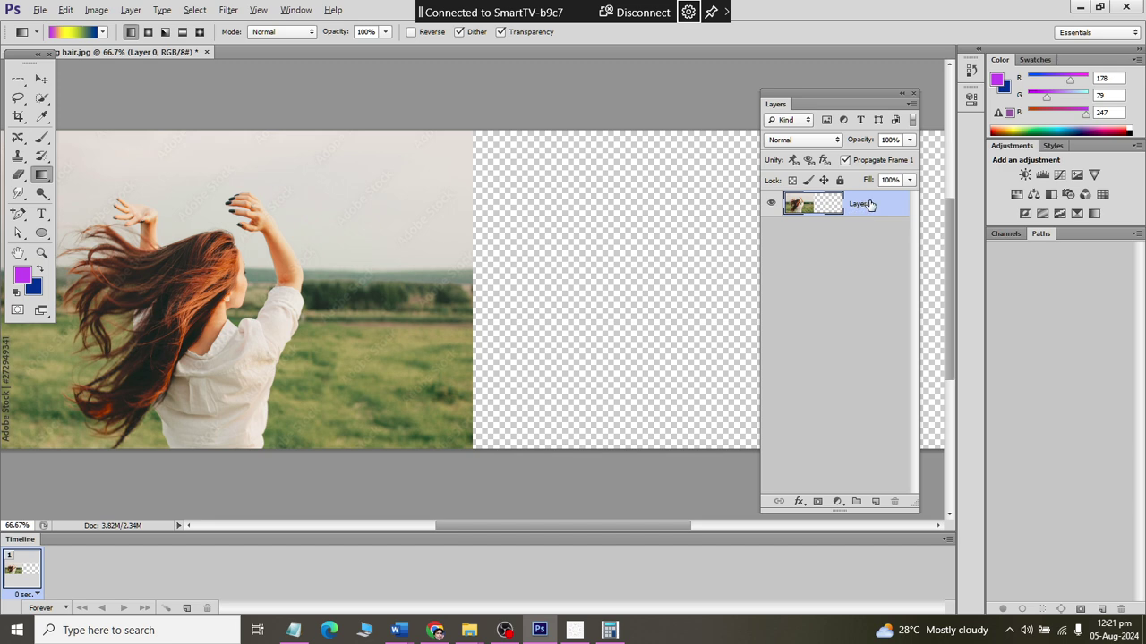
# Duplicate Layer 0 and move the copy 3.333 in right into the empty half.
pyautogui.moveTo(798, 196); pyautogui.dragTo(365, 209)
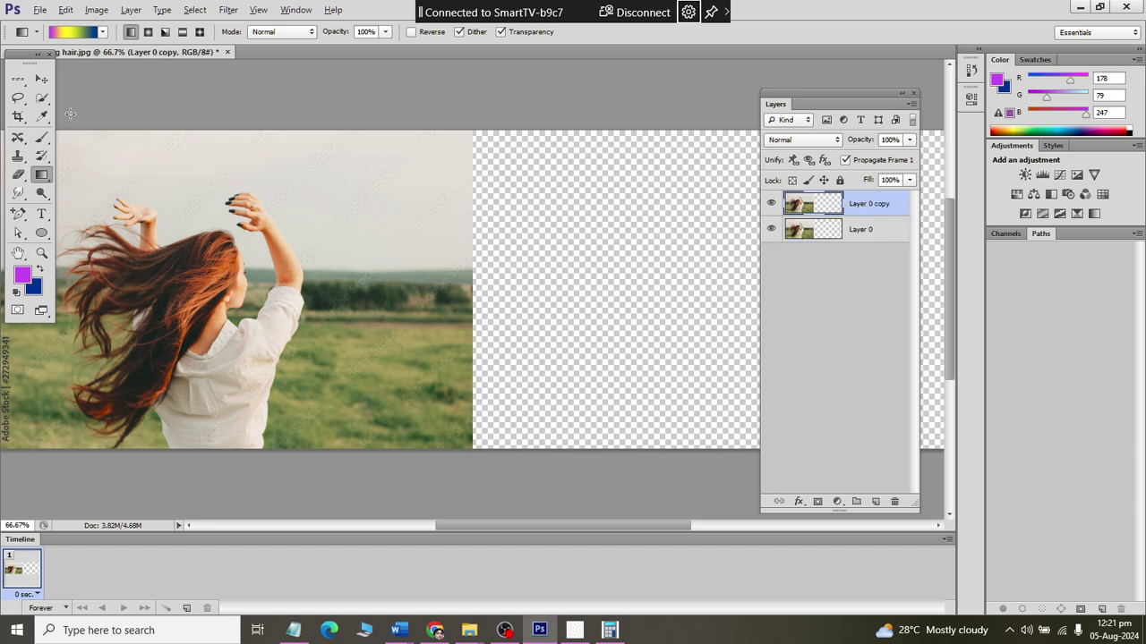
pyautogui.click(41, 78)
pyautogui.moveTo(181, 363)
pyautogui.mouseDown()
pyautogui.moveTo(641, 362)
pyautogui.moveTo(632, 365)
pyautogui.mouseUp()
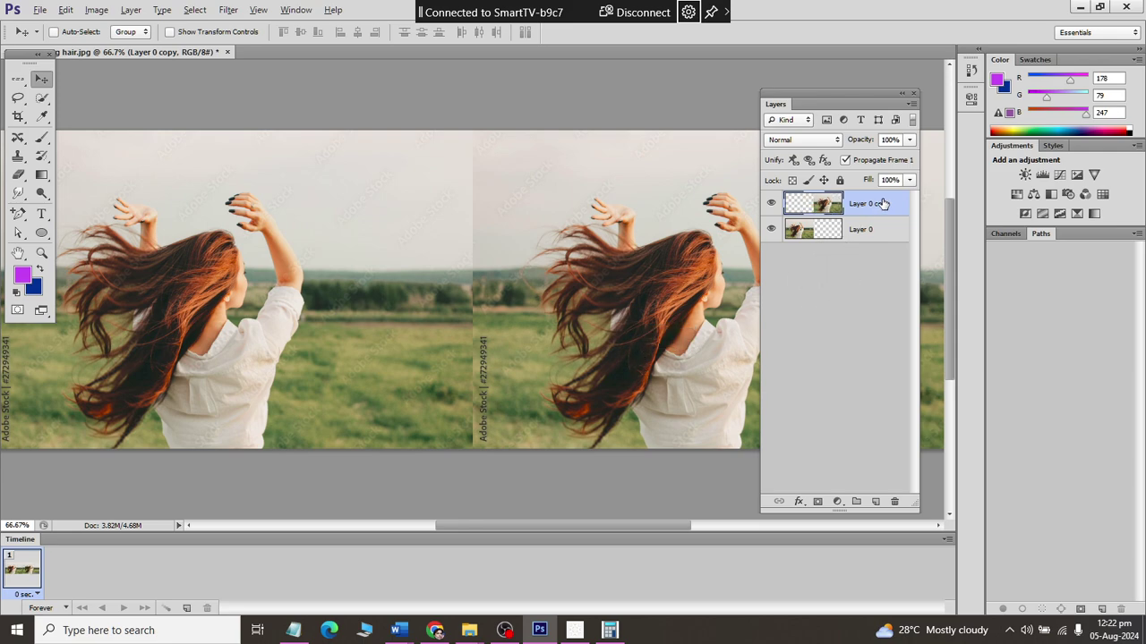
# Flip Layer 0 copy horizontally with Edit > Transform so the two girls mirror each other.
pyautogui.click(65, 9)
pyautogui.moveTo(120, 358)
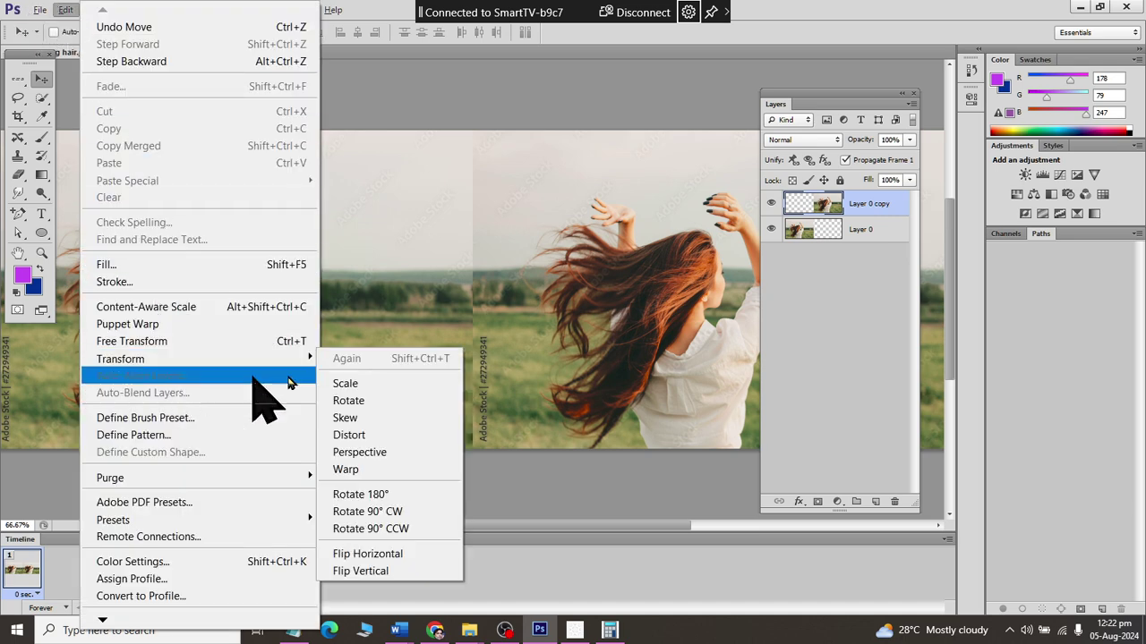
pyautogui.click(411, 553)
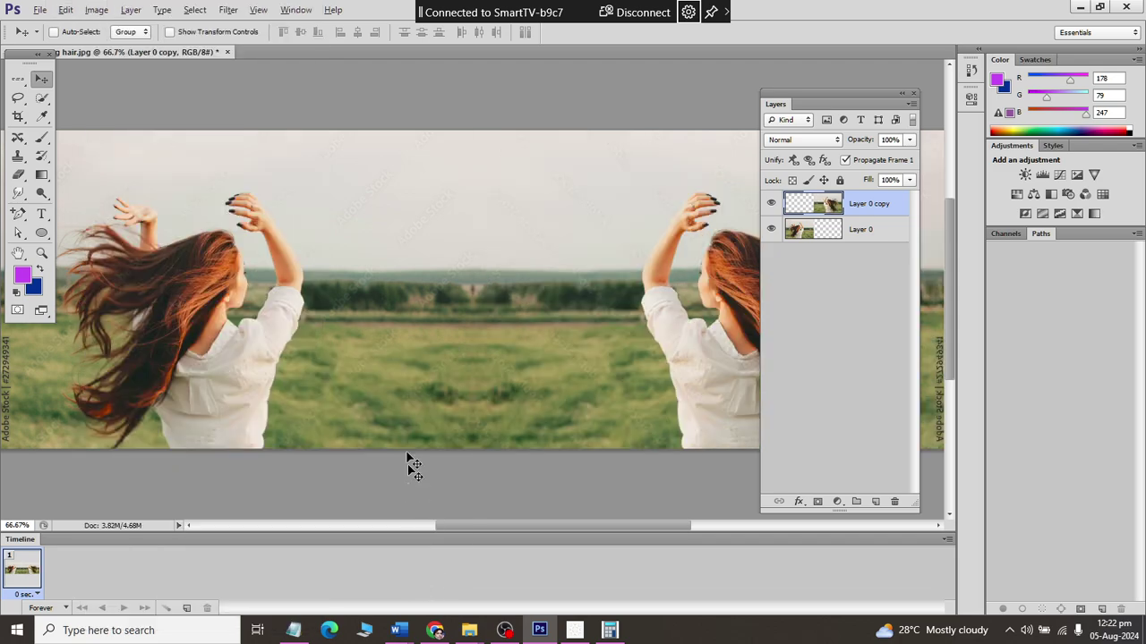
pyautogui.scroll(-2, 387, 289)
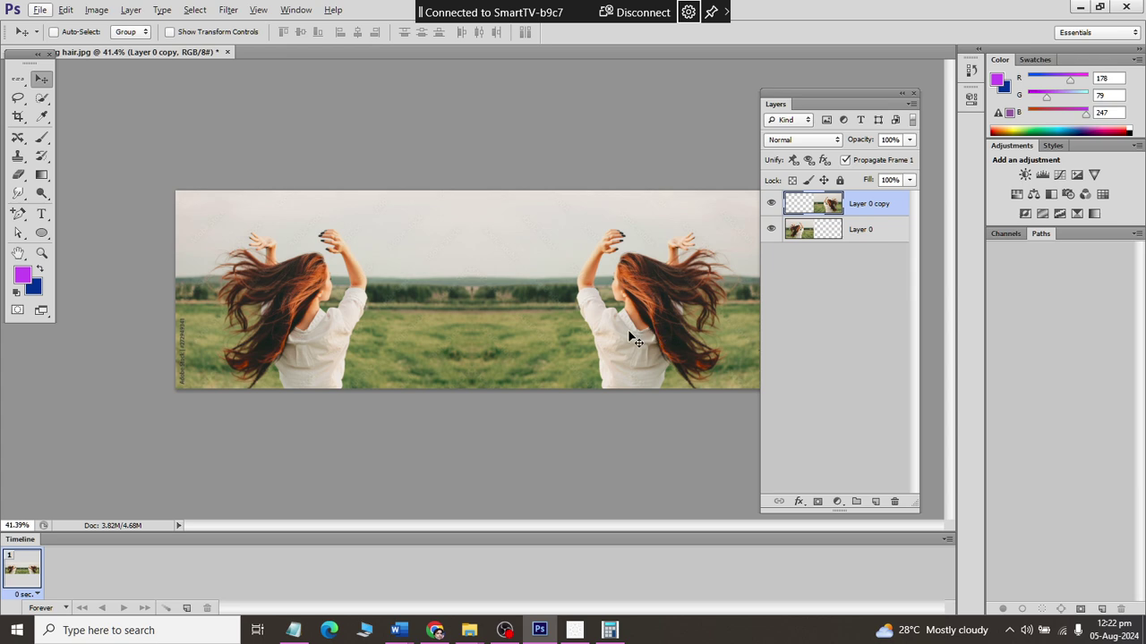
# Open scenery 01.jpg from the parent latest folder as a new document.
pyautogui.click(39, 10)
pyautogui.click(54, 42)
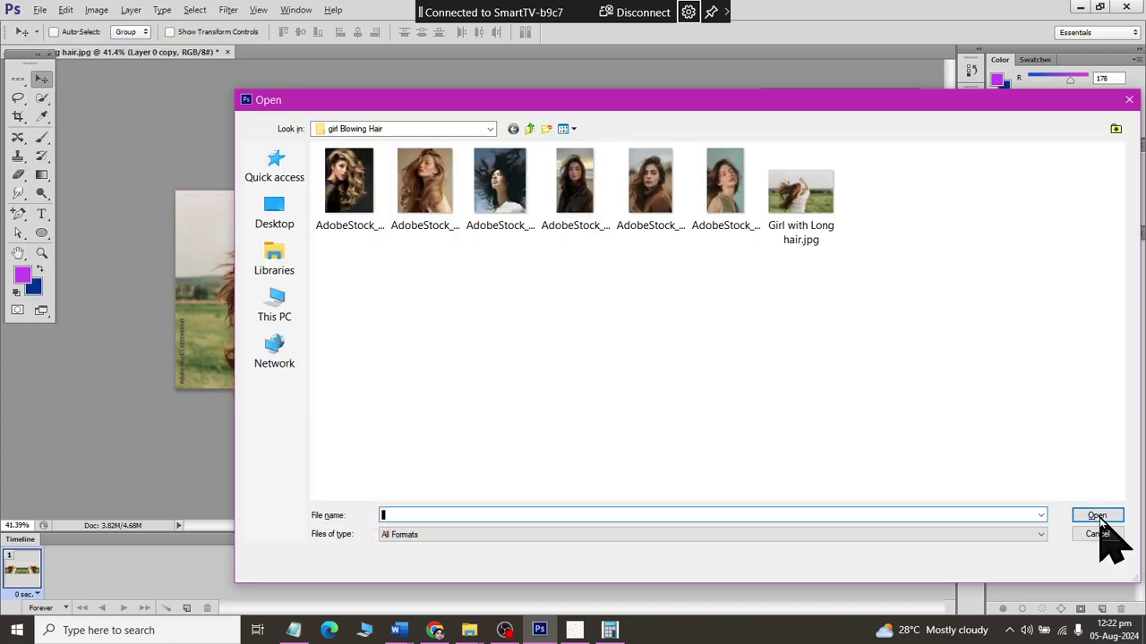
pyautogui.click(678, 342)
pyautogui.press('BackSpace')
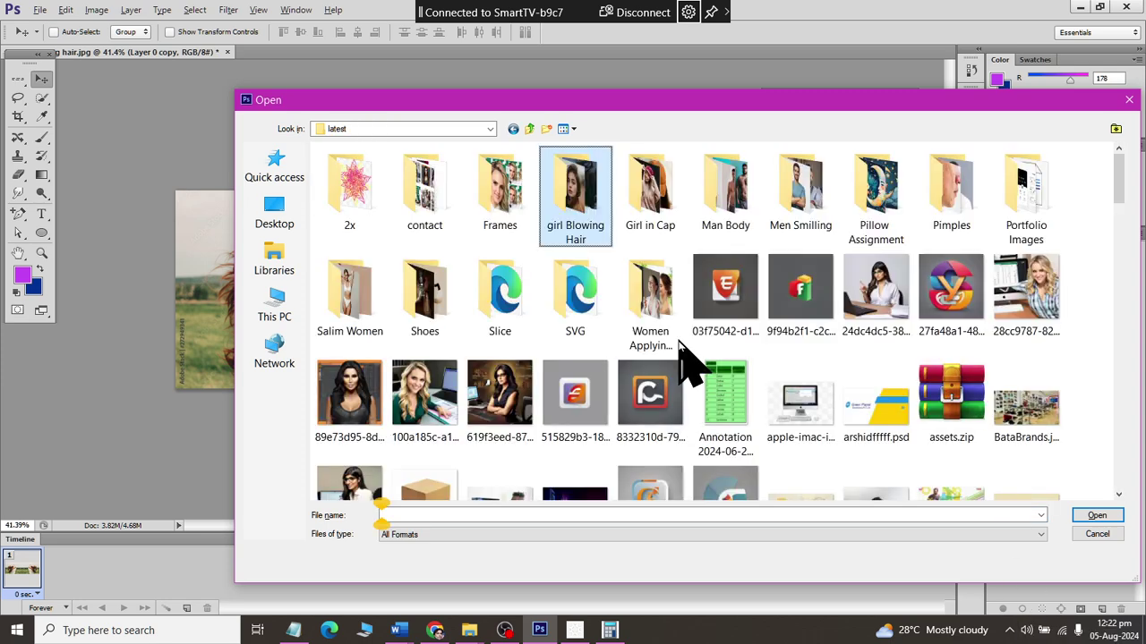
pyautogui.write('scenery 01.jpg')
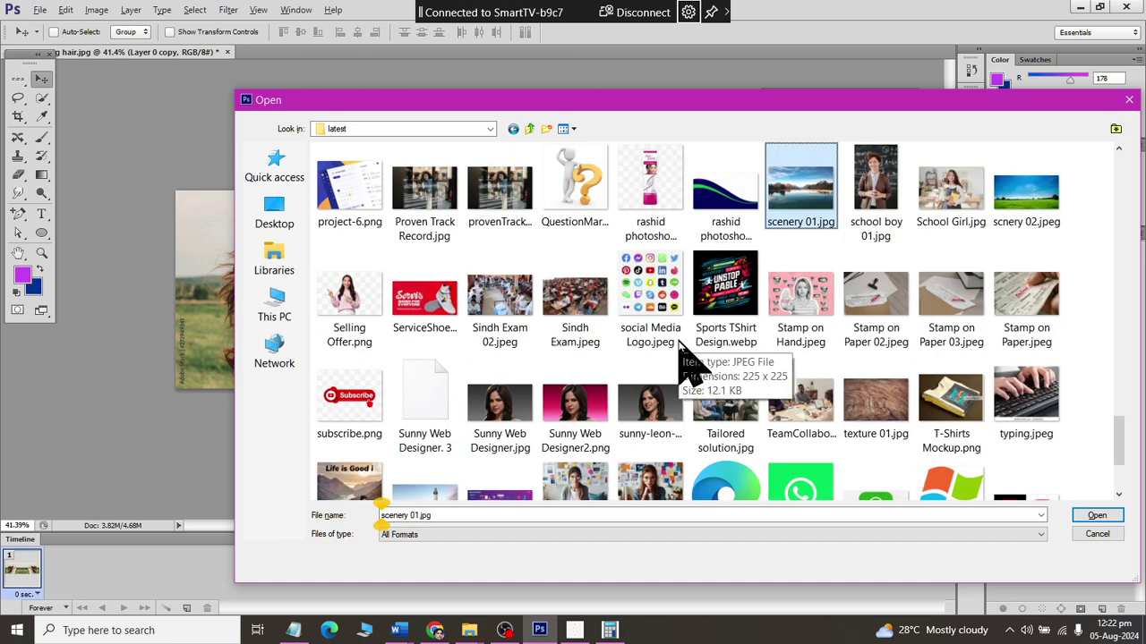
pyautogui.press('Return')
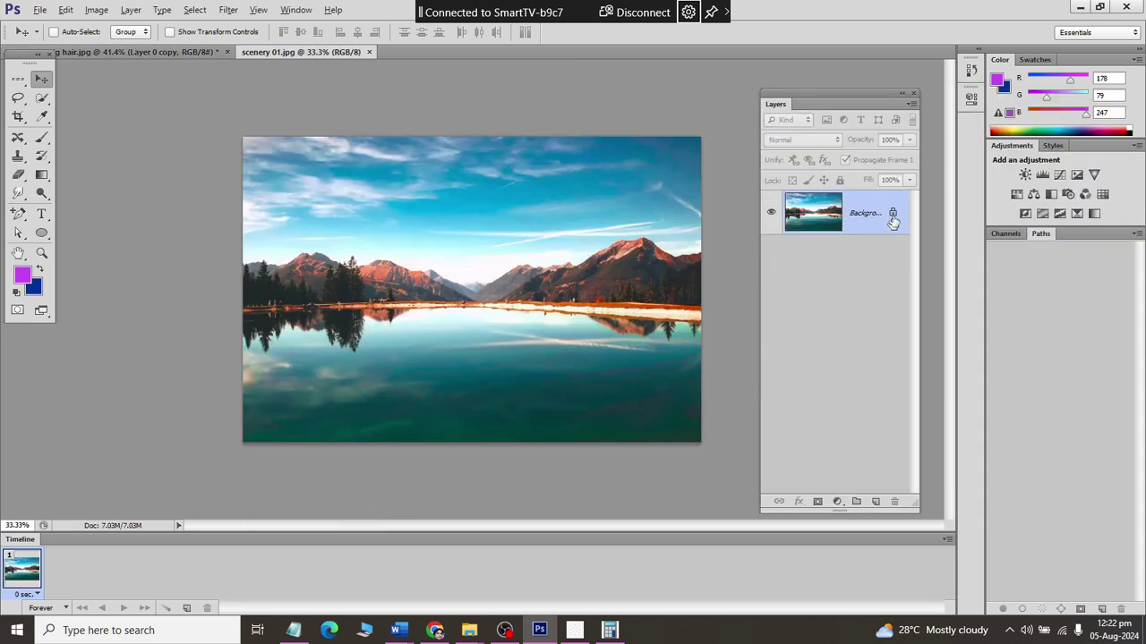
# Convert the scenery Background to Layer 0, then anchor Canvas Size at top-centre with Height selected.
pyautogui.doubleClick(892, 217)
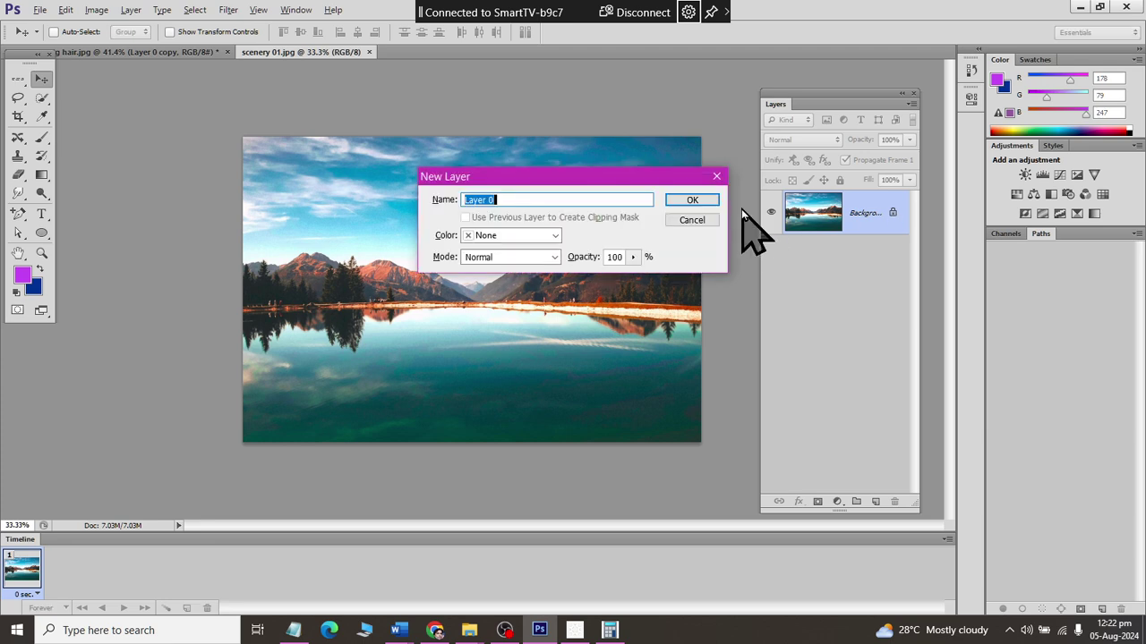
pyautogui.click(689, 198)
pyautogui.click(96, 10)
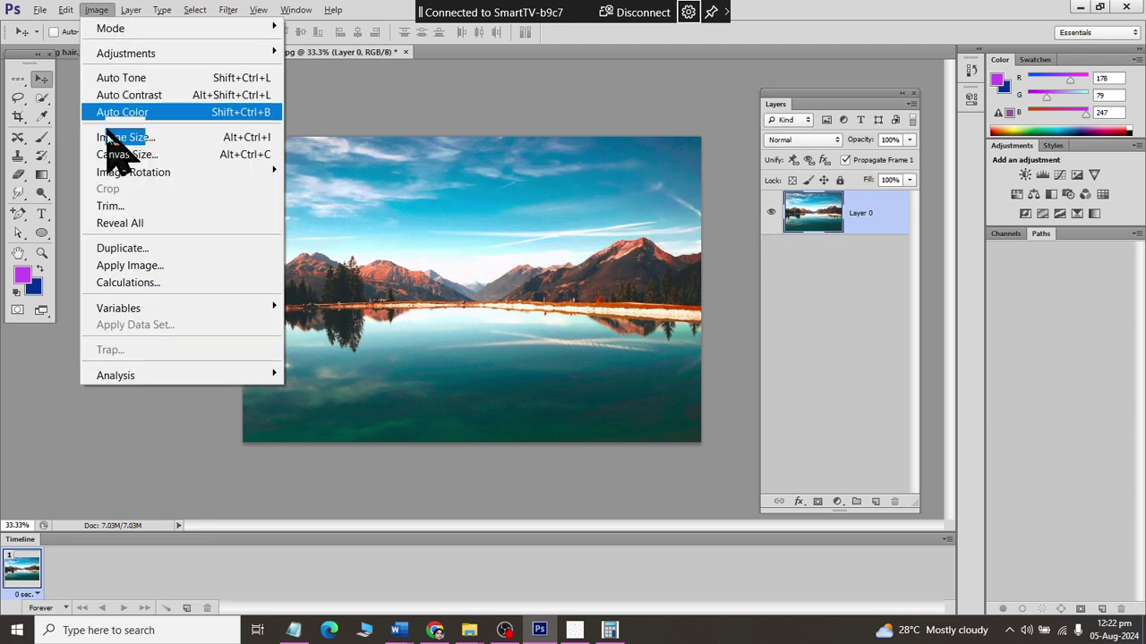
pyautogui.click(117, 156)
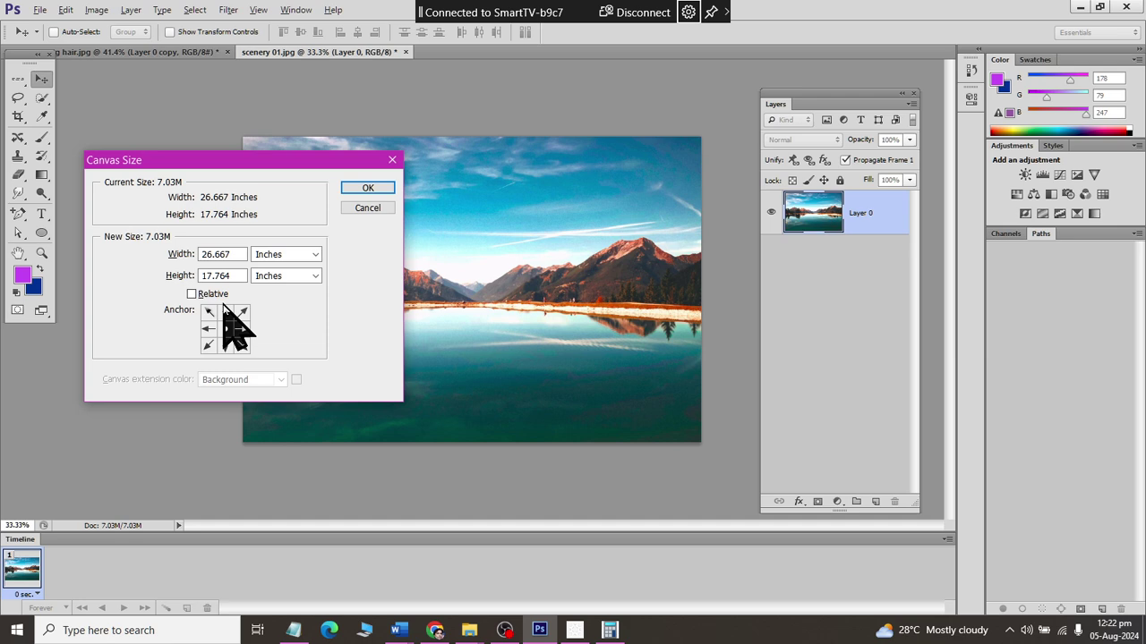
pyautogui.click(226, 314)
pyautogui.moveTo(231, 276); pyautogui.dragTo(154, 270)
pyautogui.hotkey('ctrl', 'c')
# Multiply the 17.764-inch scenery height by 2 in Calculator, getting 35.528.
pyautogui.click(610, 630)
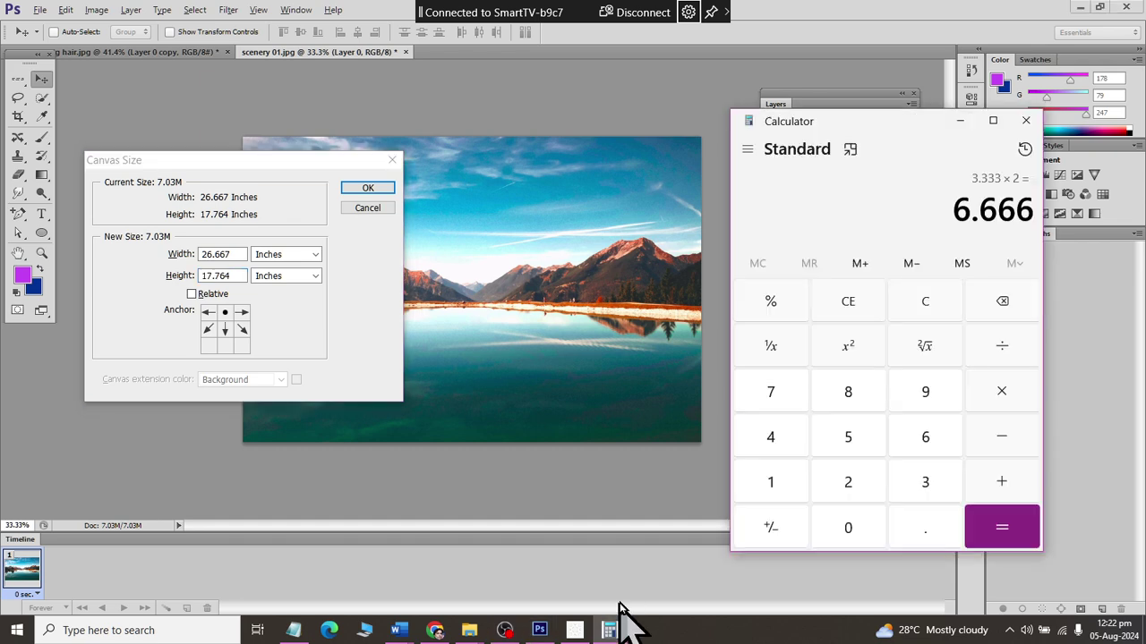
pyautogui.press('Escape')
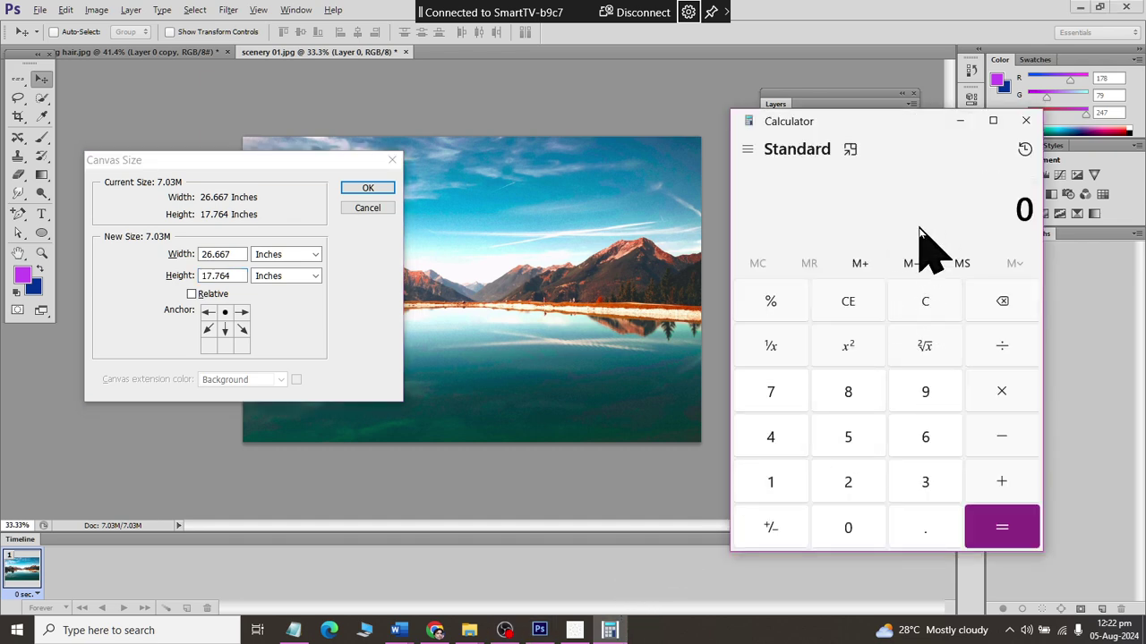
pyautogui.hotkey('ctrl', 'v')
pyautogui.click(1002, 393)
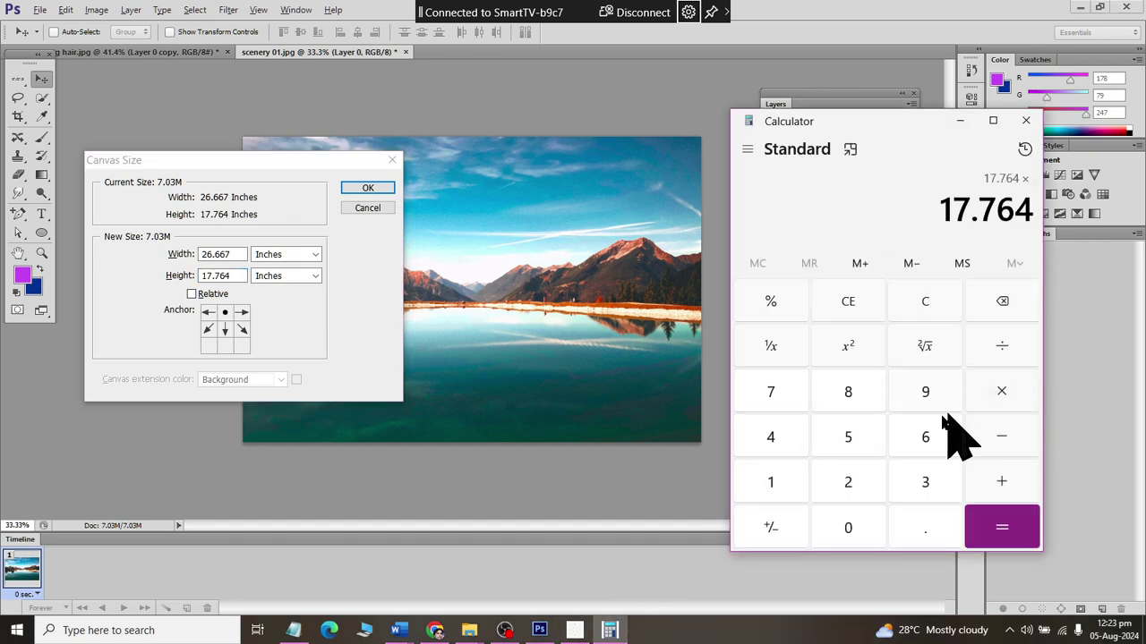
pyautogui.click(864, 482)
pyautogui.click(989, 524)
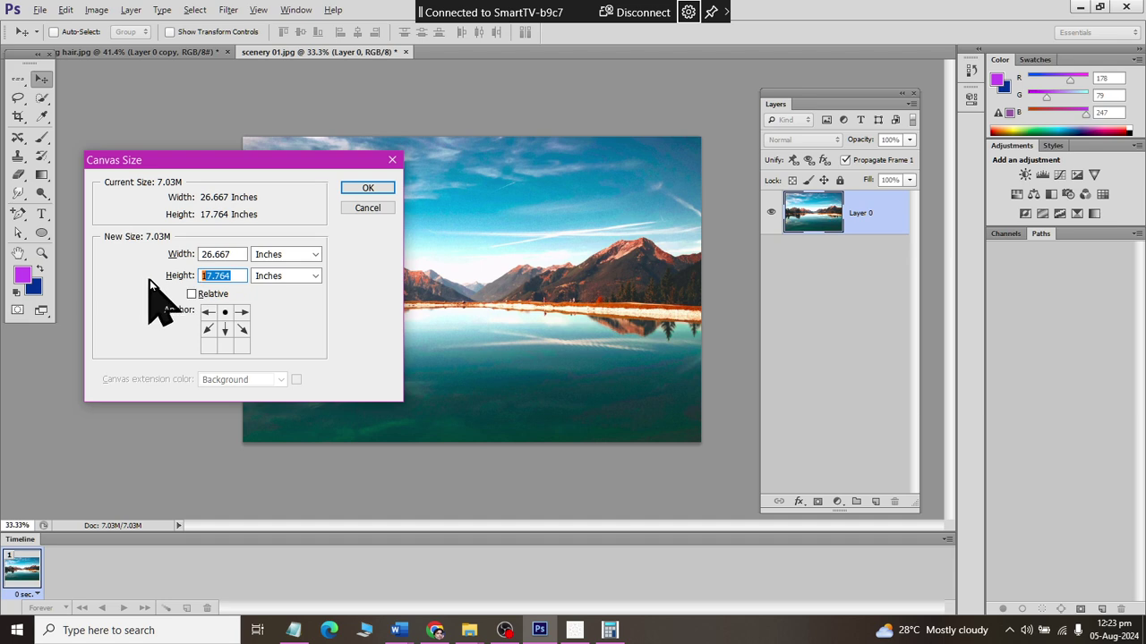
# Set canvas height to 35.528 inches and move a Layer 0 copy into the empty lower half.
pyautogui.write('35.528')
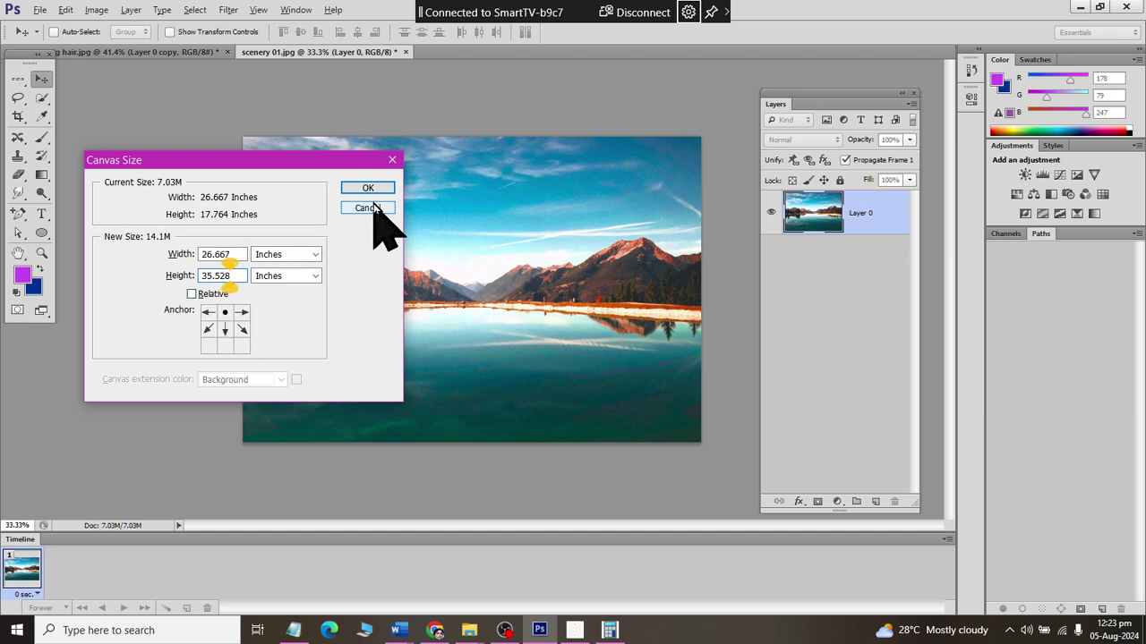
pyautogui.click(367, 189)
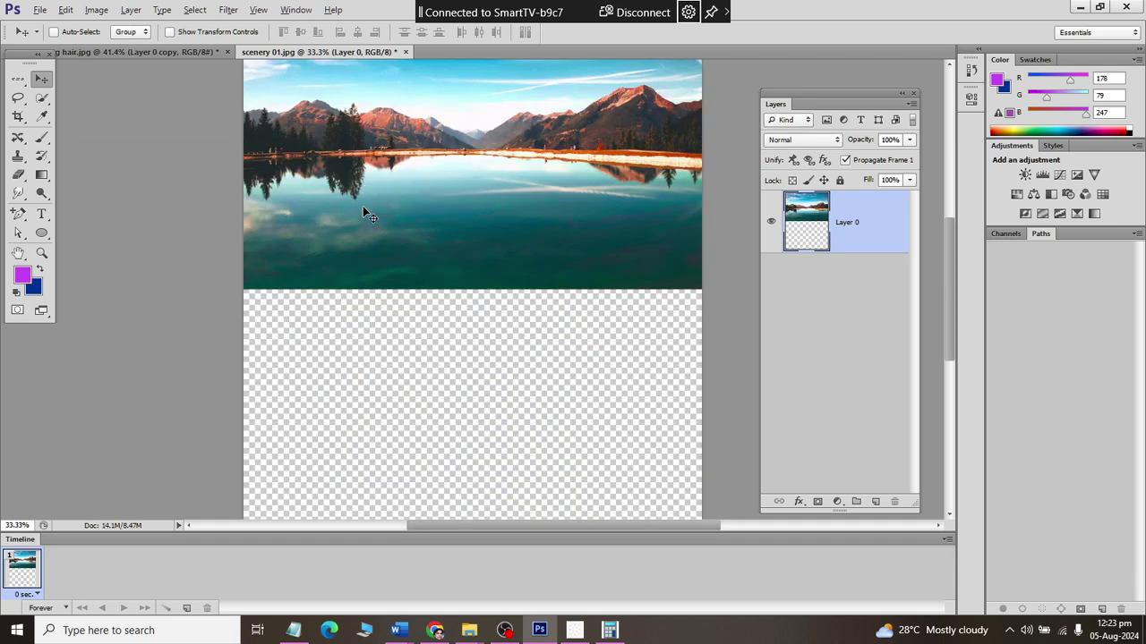
pyautogui.hotkey('ctrl', 'j')
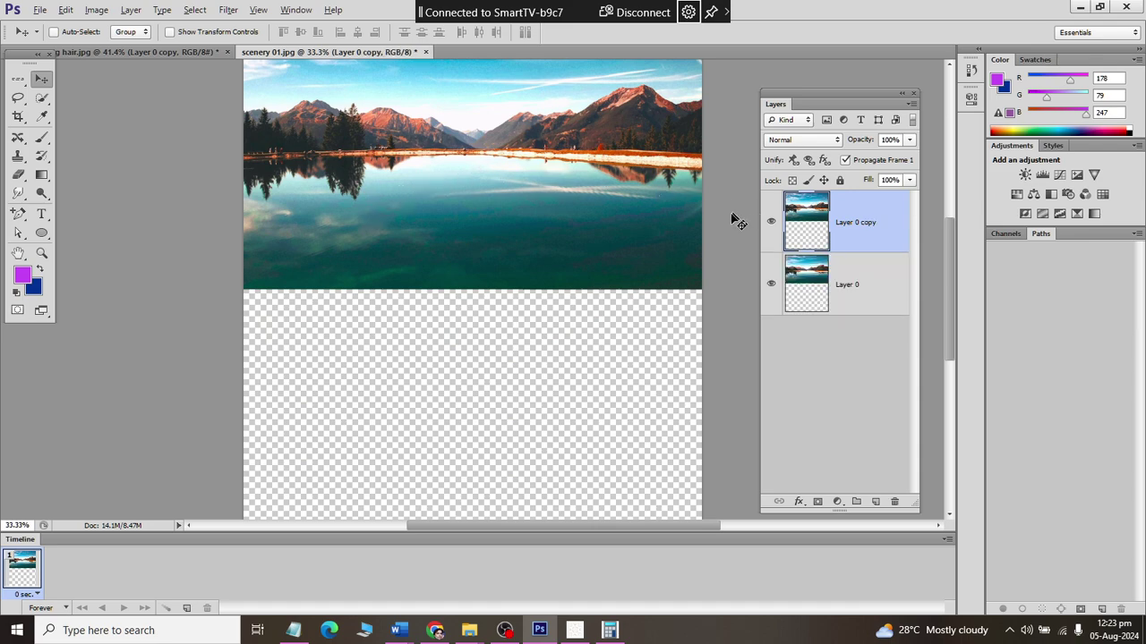
pyautogui.moveTo(524, 224)
pyautogui.mouseDown()
pyautogui.moveTo(474, 394)
pyautogui.moveTo(472, 371)
pyautogui.mouseUp()
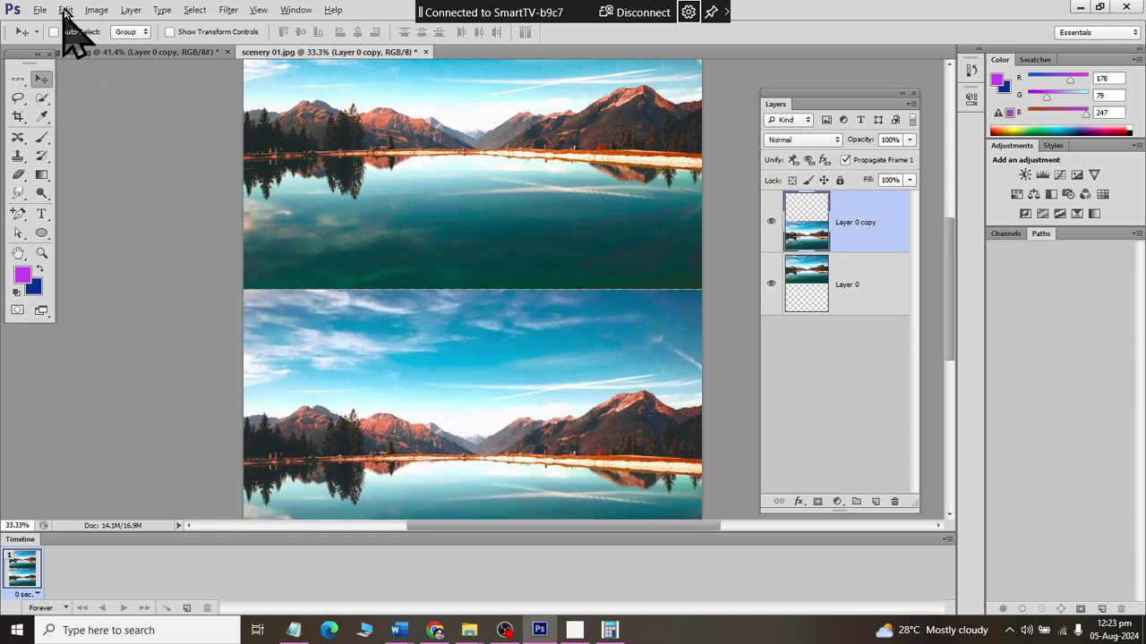
# Flip the lower scenery copy vertically and align it beneath the top half as a reflection.
pyautogui.click(66, 10)
pyautogui.moveTo(120, 358)
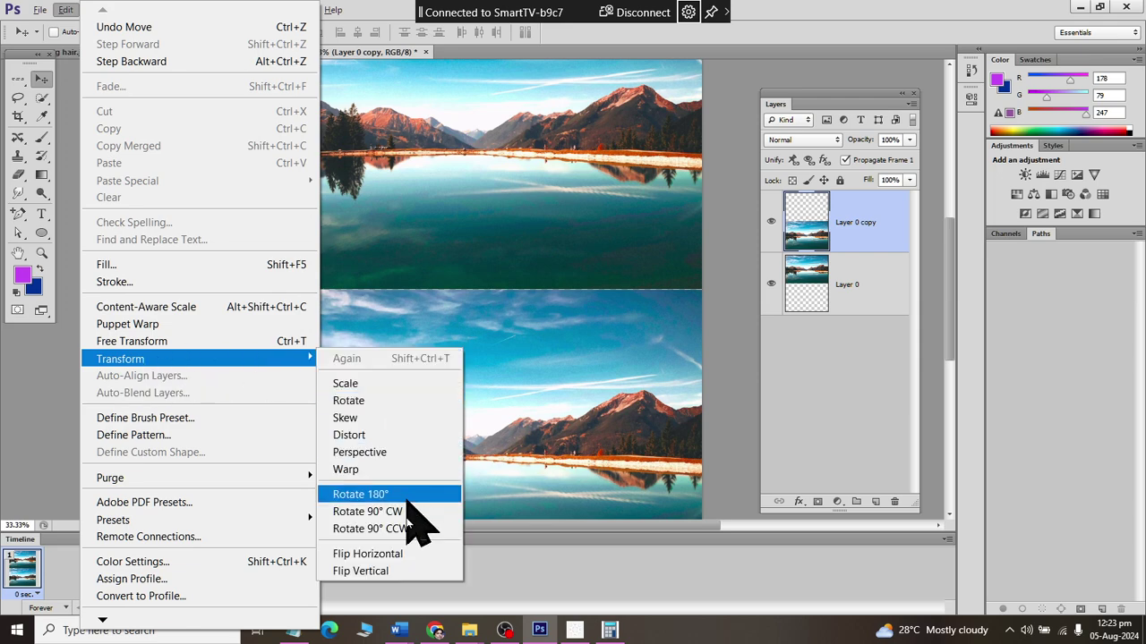
pyautogui.click(412, 576)
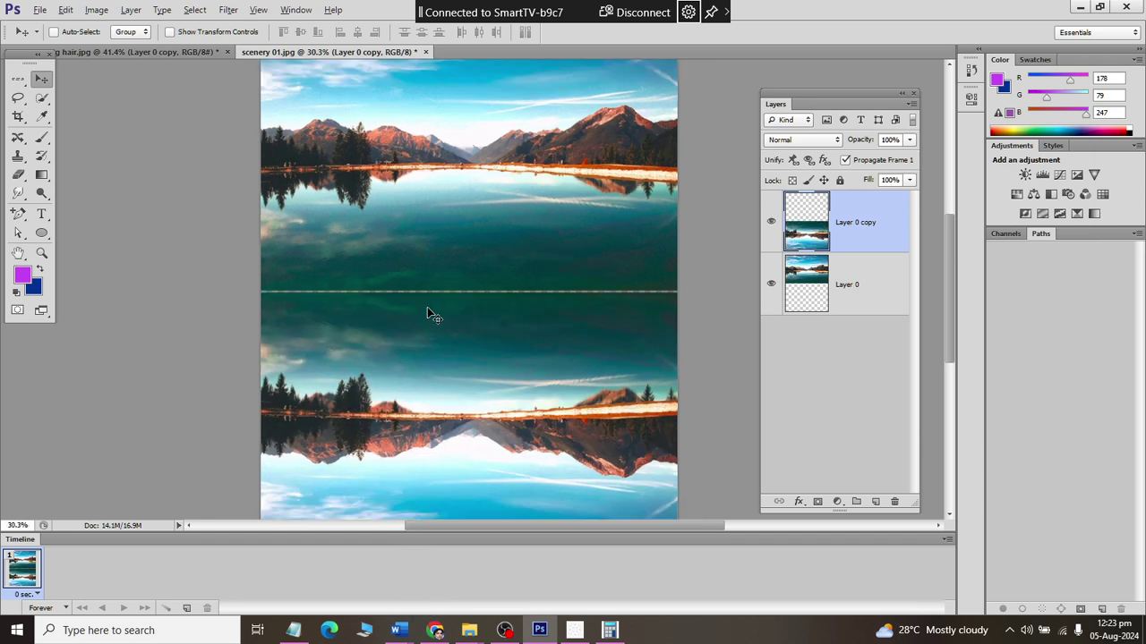
pyautogui.scroll(1, 427, 317)
pyautogui.scroll(1, 428, 313)
pyautogui.moveTo(598, 376); pyautogui.dragTo(589, 362)
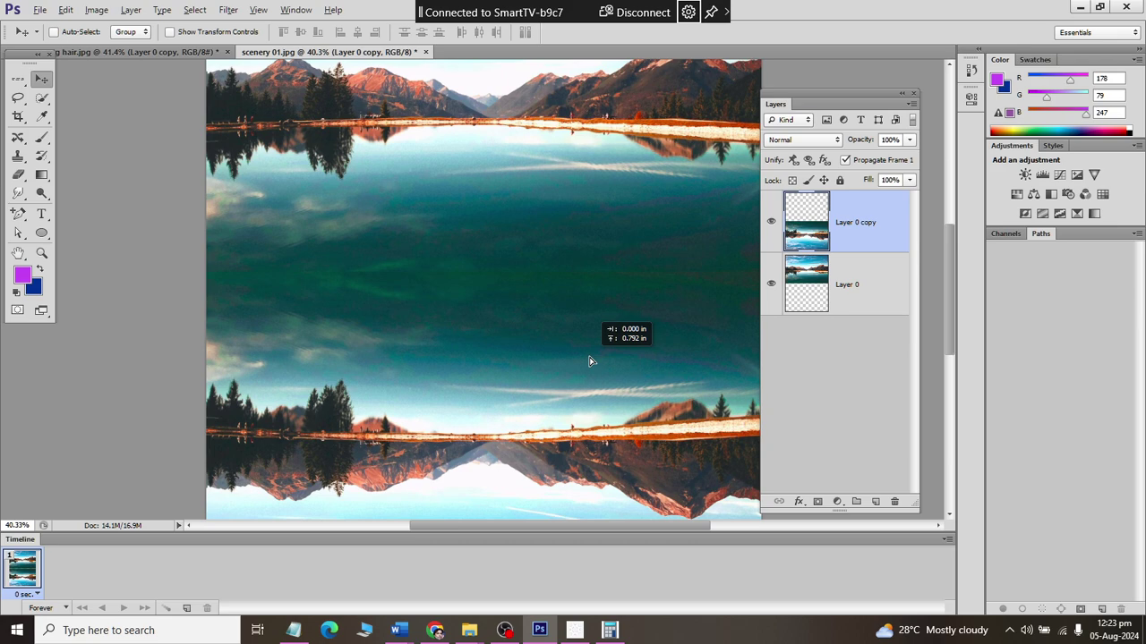
pyautogui.scroll(-1, 547, 296)
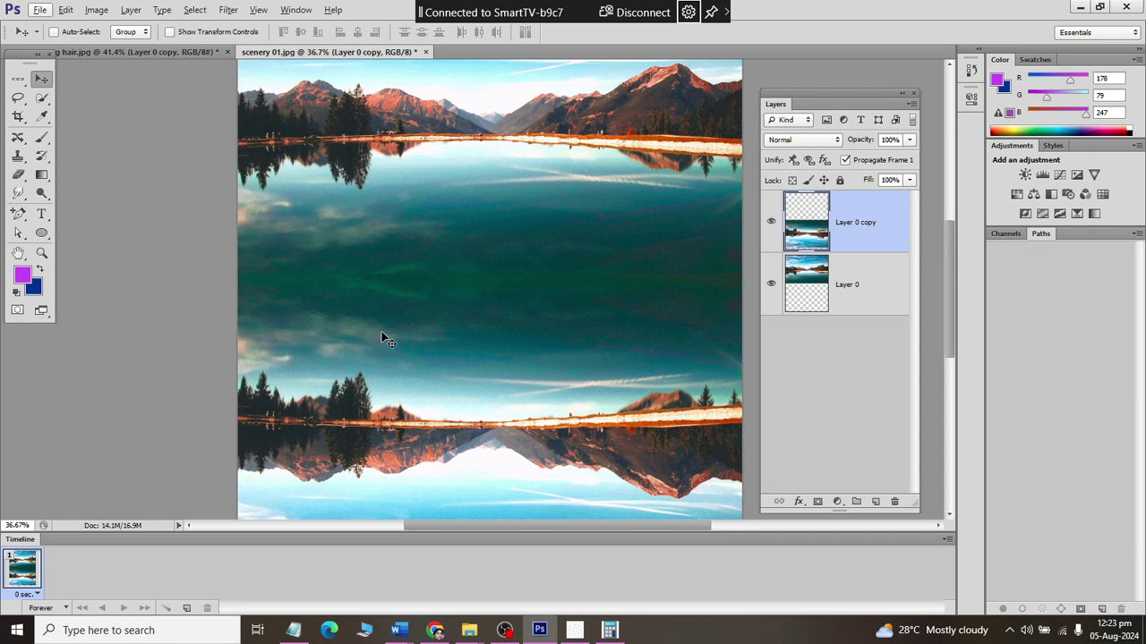
# Close the scenery and girl documents without saving changes.
pyautogui.hotkey('ctrl', 'w')
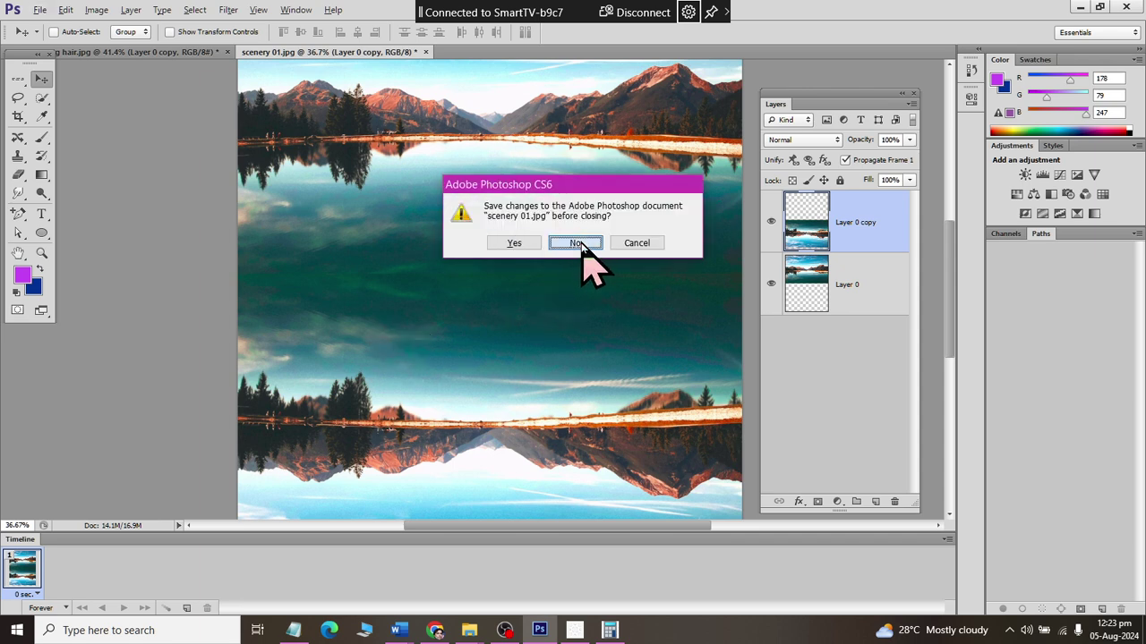
pyautogui.click(576, 242)
pyautogui.hotkey('ctrl', 'w')
pyautogui.click(572, 244)
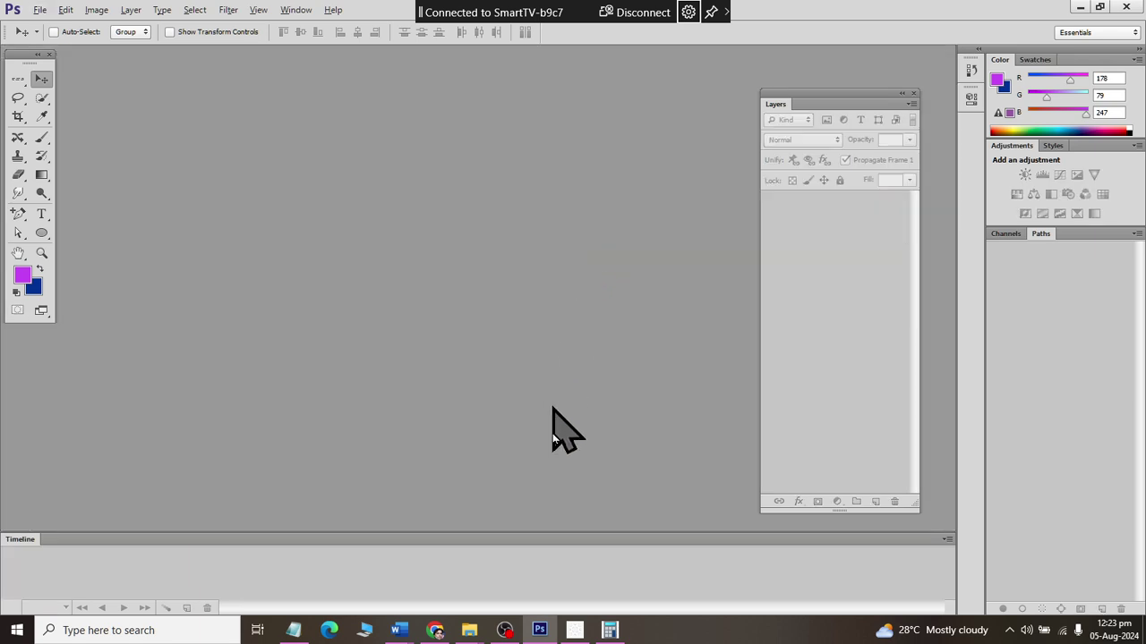